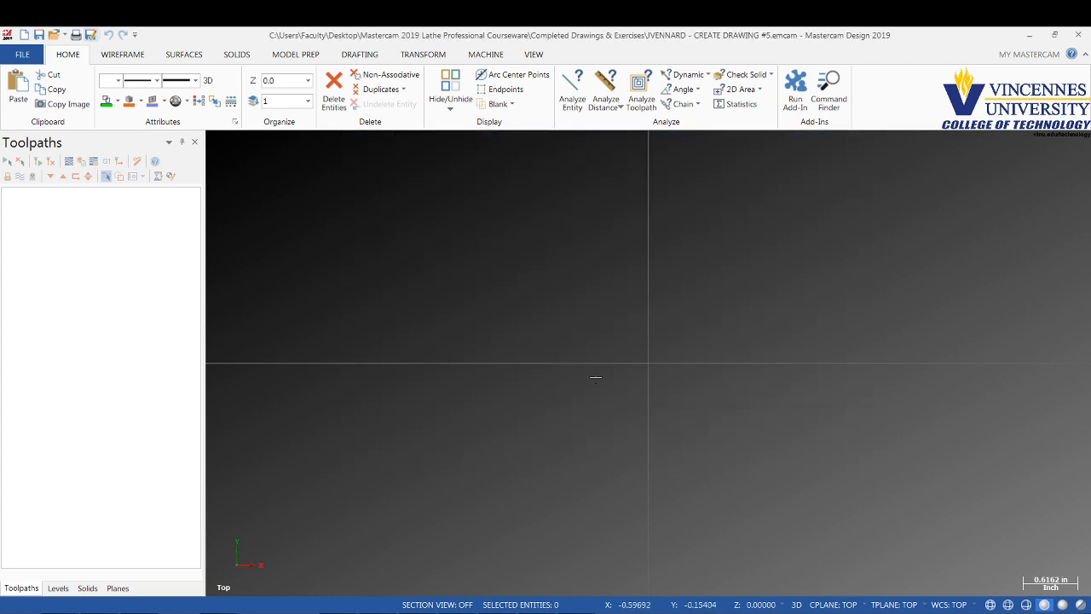
Step: Name level 1 "Wireframe Geometry"
left_click(52, 590)
left_click(101, 457)
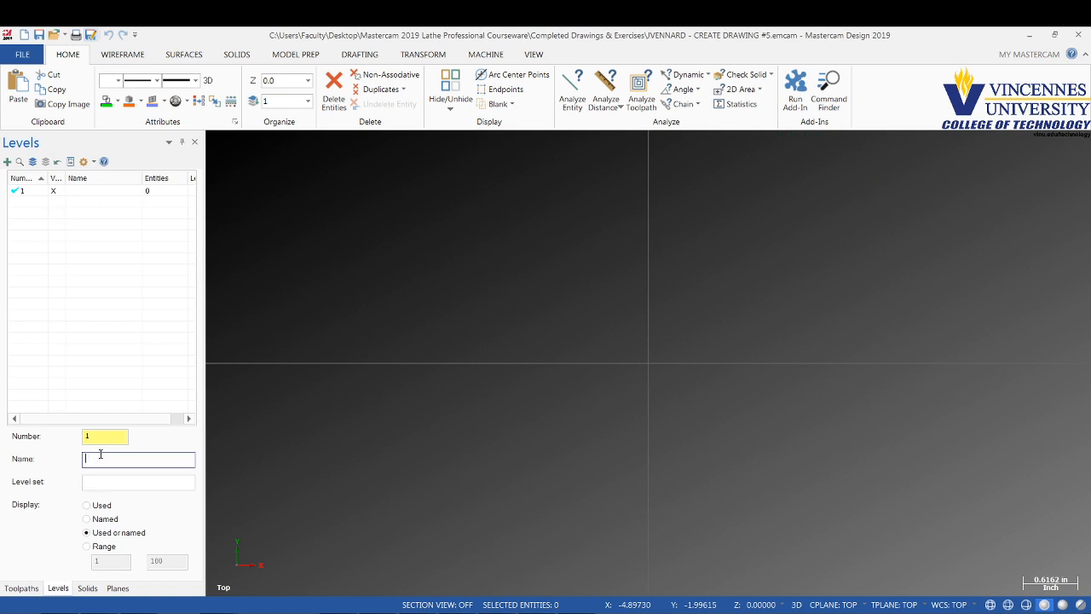
type("Wirefream Geo")
key("Return")
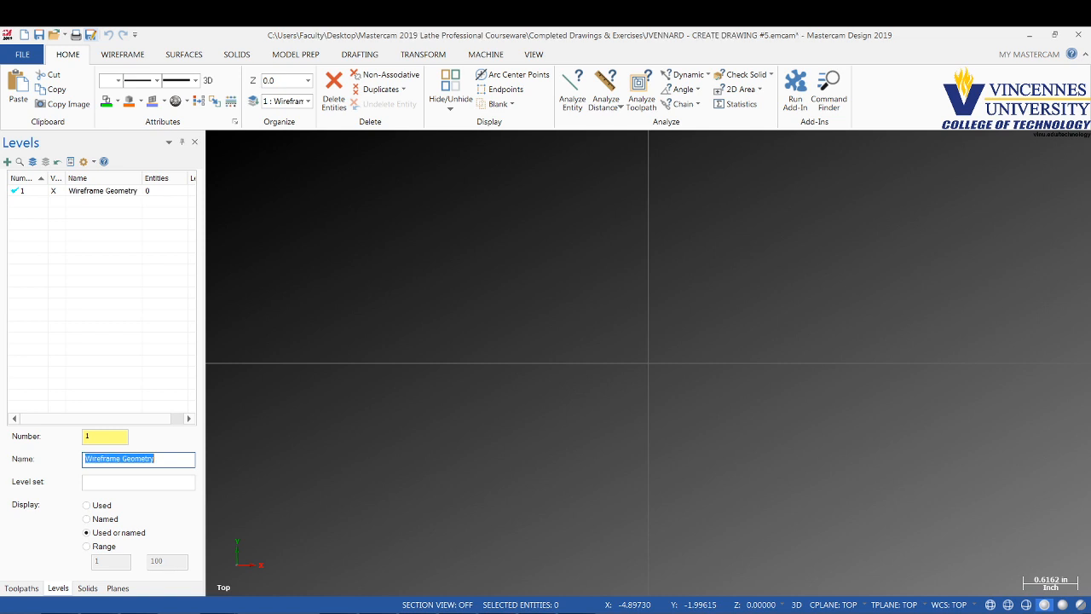
Step: Create the +D+Z lathe plane as the working plane, and return to the Wireframe Geometry level
left_click(108, 588)
left_click(34, 161)
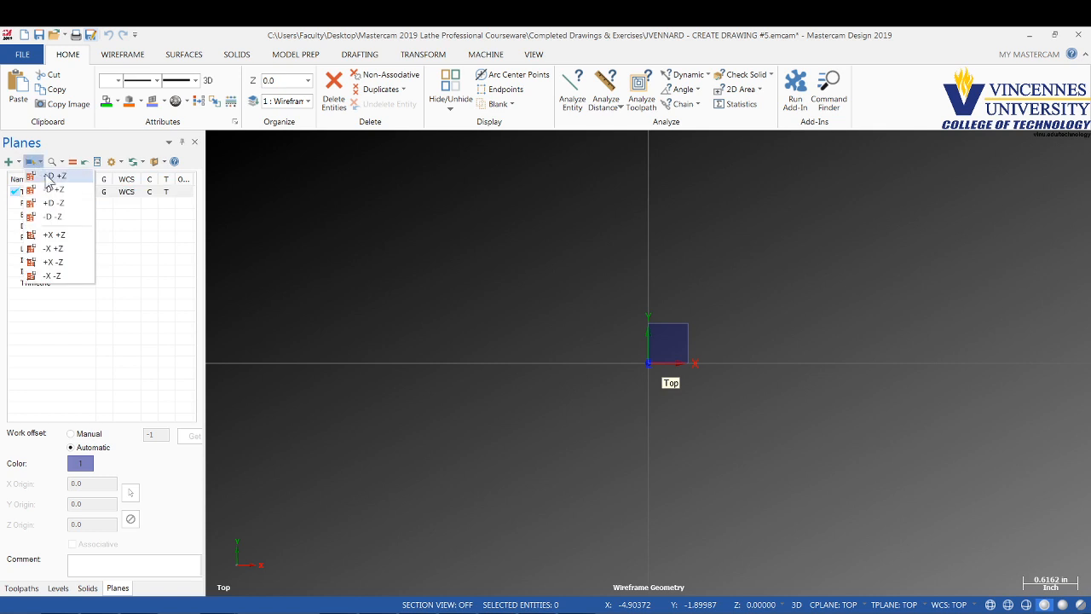
left_click(50, 175)
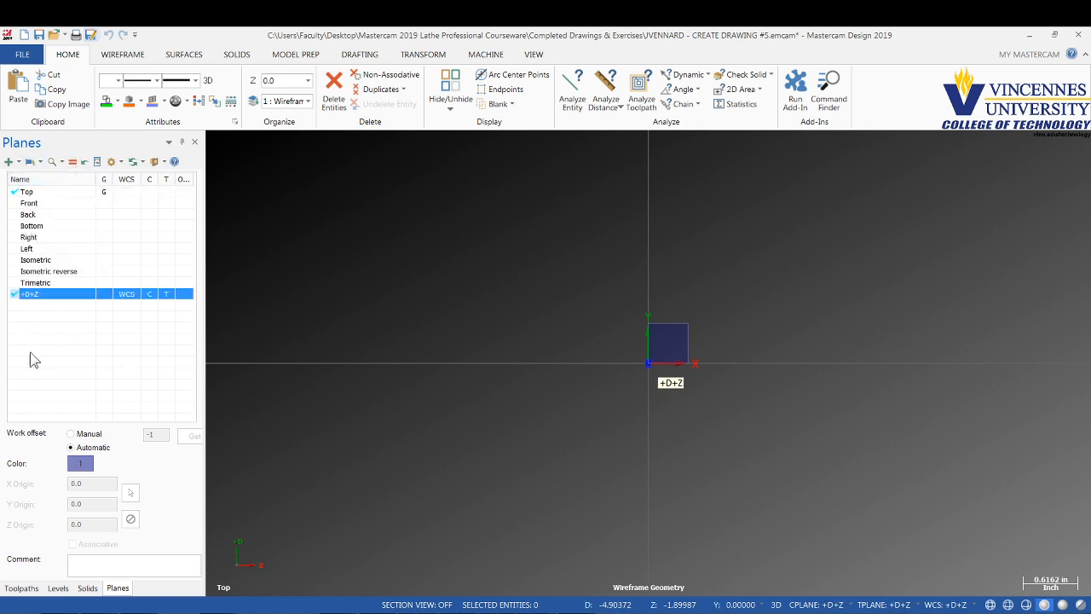
left_click(56, 588)
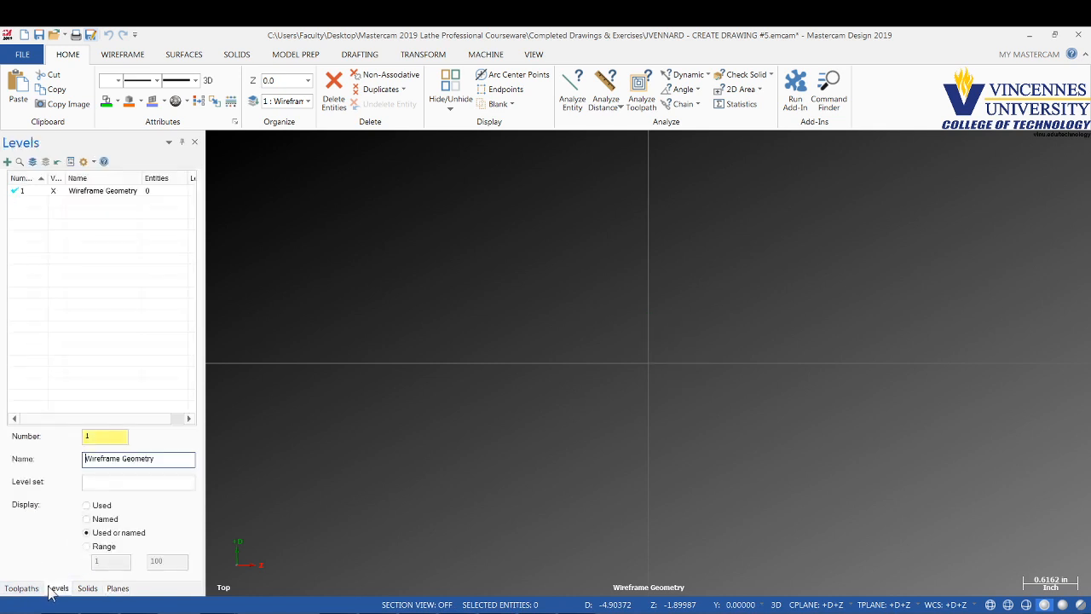
left_click(34, 192)
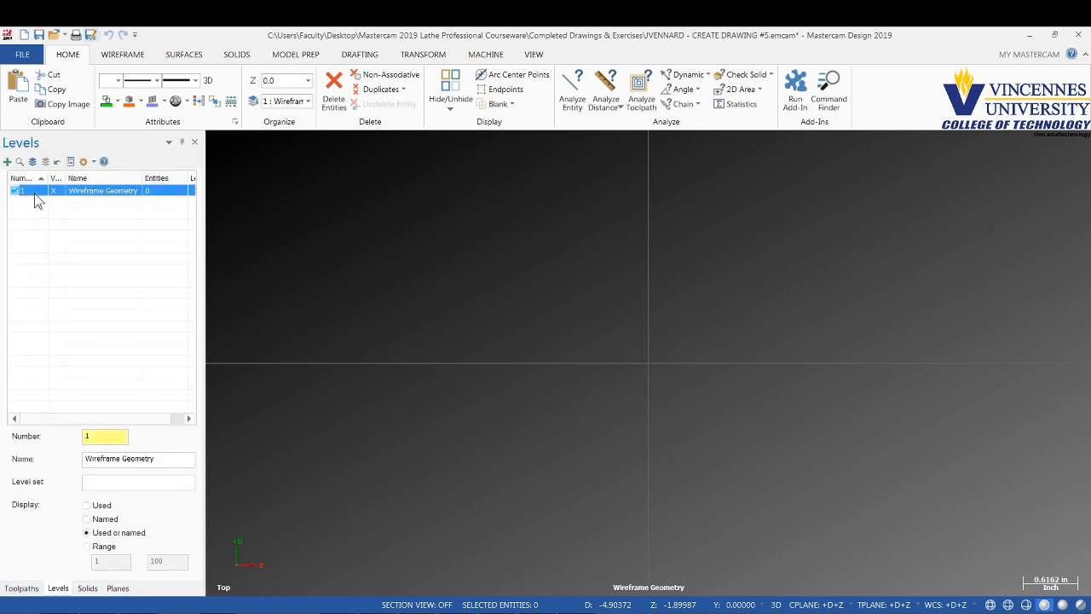
Step: Draw a horizontal line with Line Endpoints from the origin in the negative Z direction, 6.5 in long at 180°
left_click(121, 57)
left_click(95, 90)
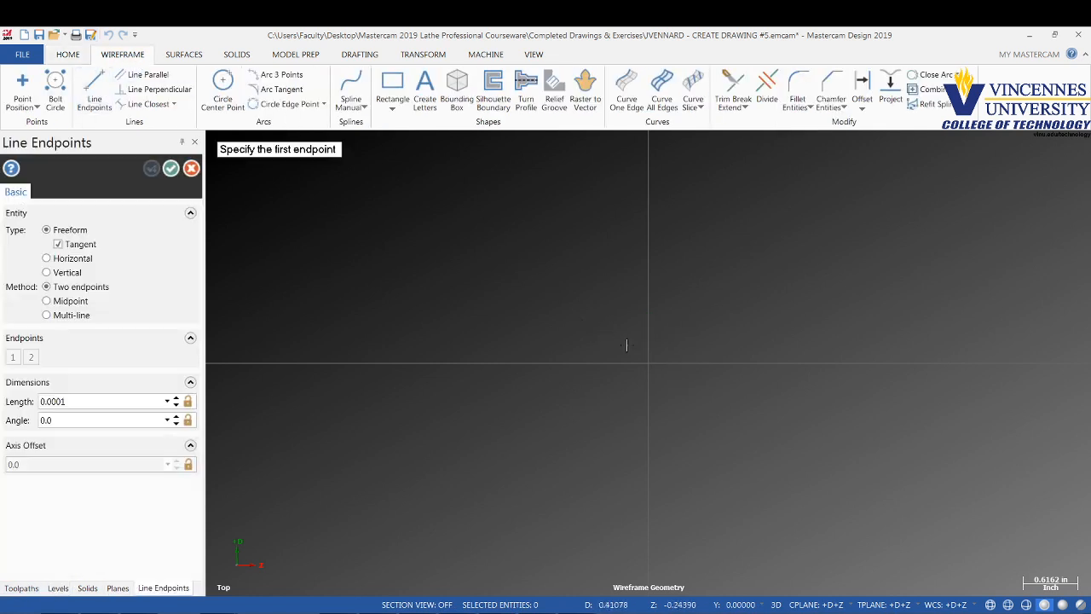
left_click(648, 363)
left_click(378, 363)
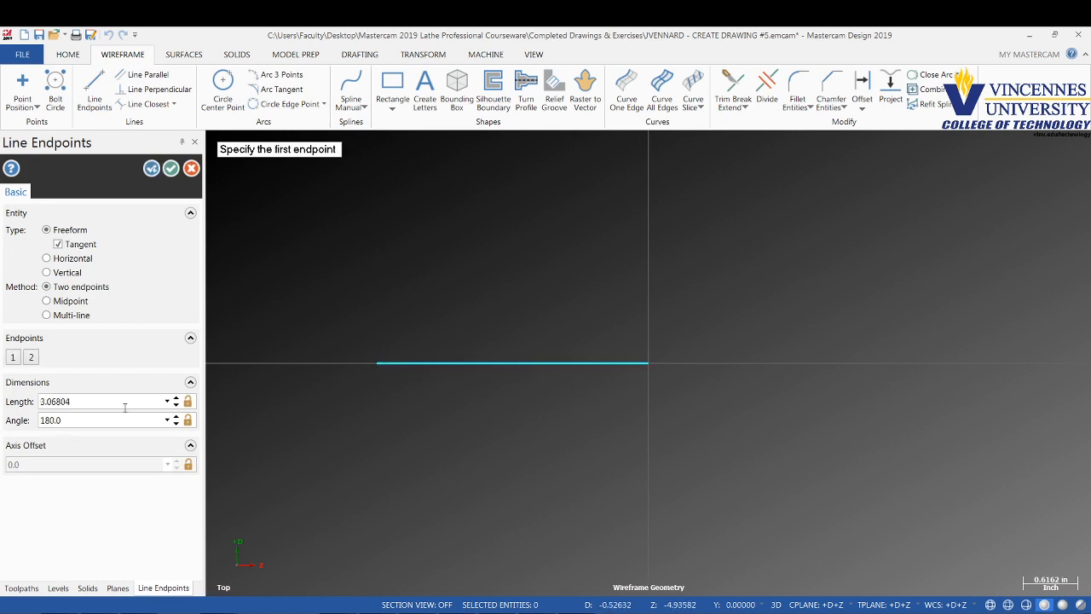
left_click(98, 402)
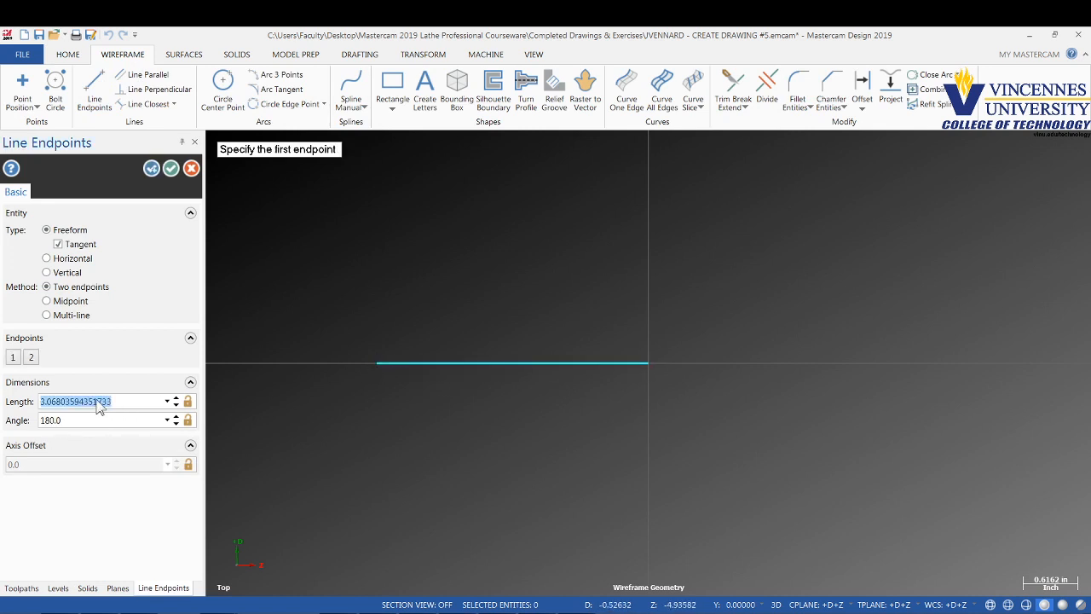
type("6.5")
key("Return")
key("Return")
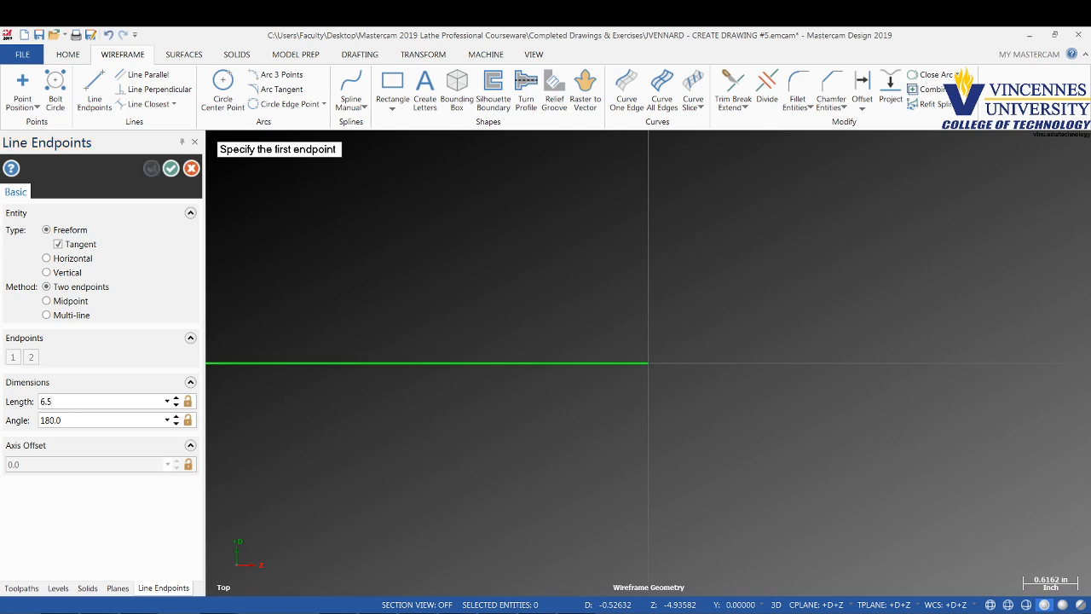
Step: Draw a vertical line upward from the origin with a length of 4.8/2 in at 90°, and finish the line command
scroll(814, 363, "down", 4)
scroll(586, 353, "up", 2)
scroll(577, 353, "up", 1)
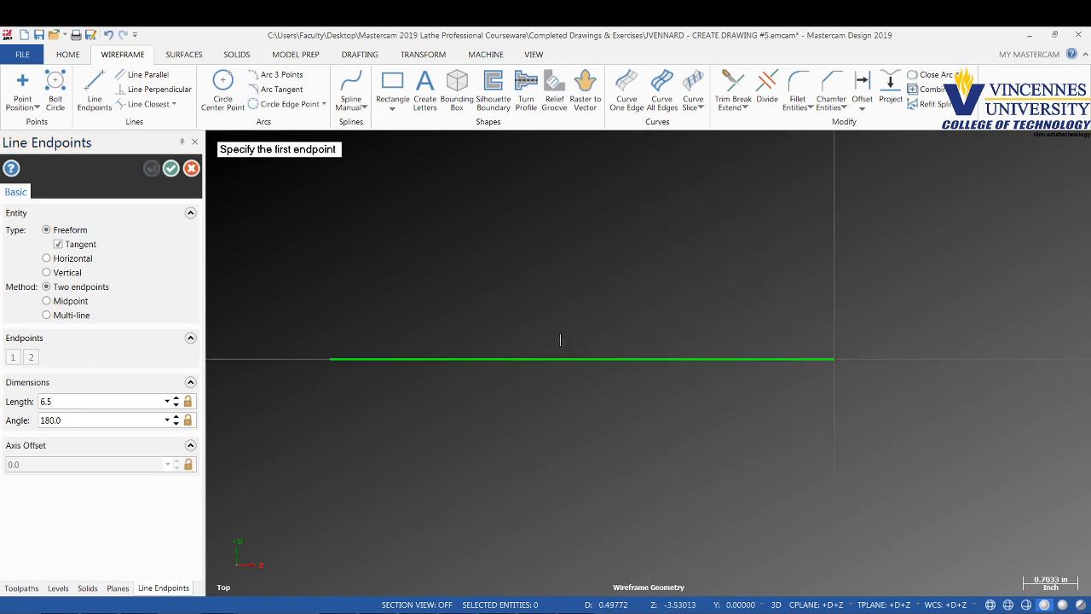
left_click(833, 359)
left_click(832, 211)
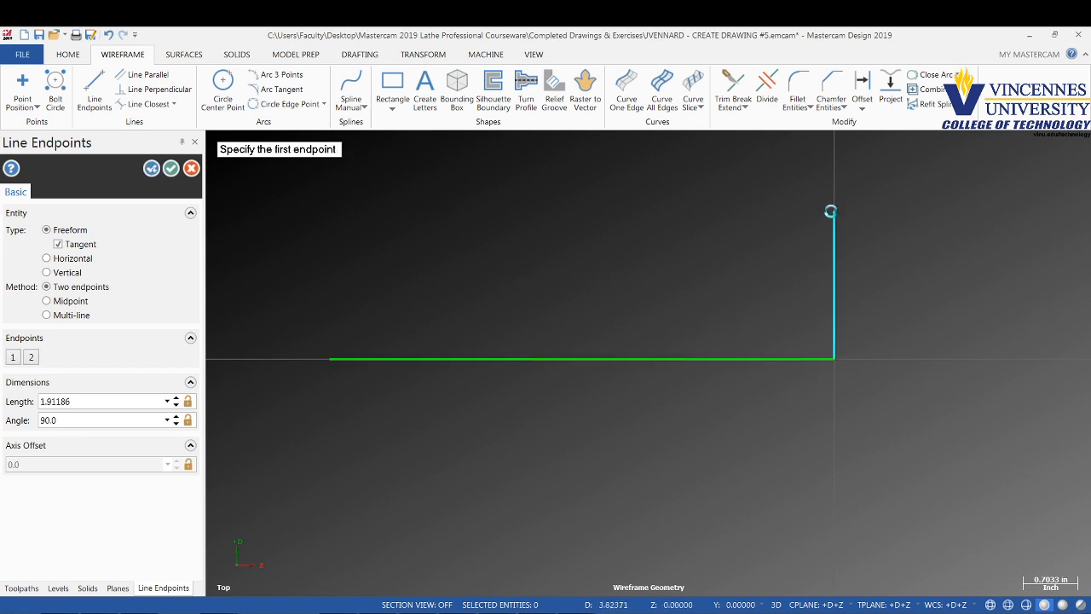
left_click(109, 402)
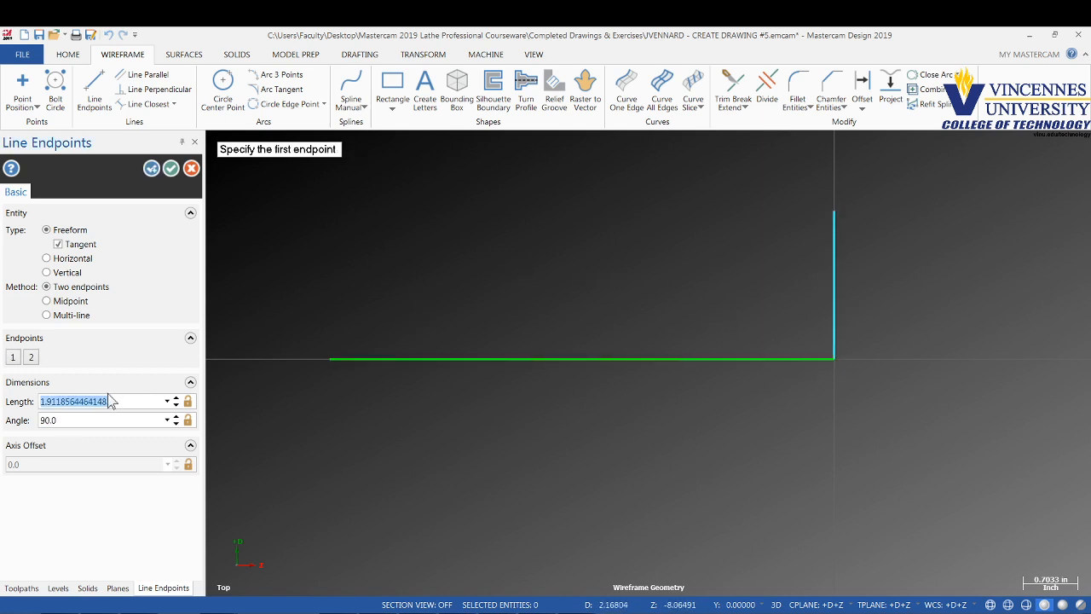
type("4.8/2")
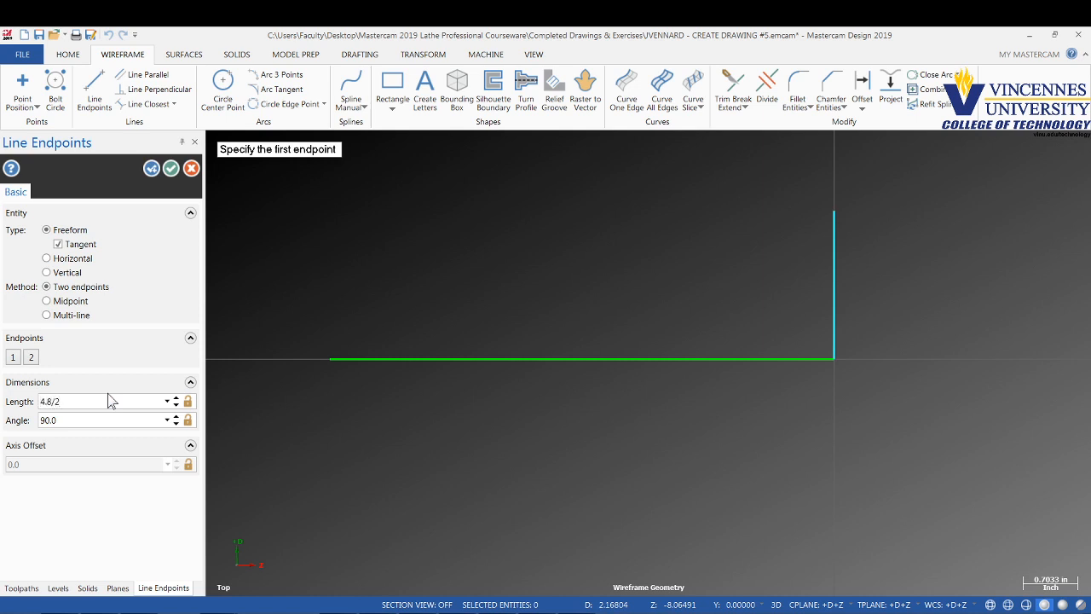
key("Return")
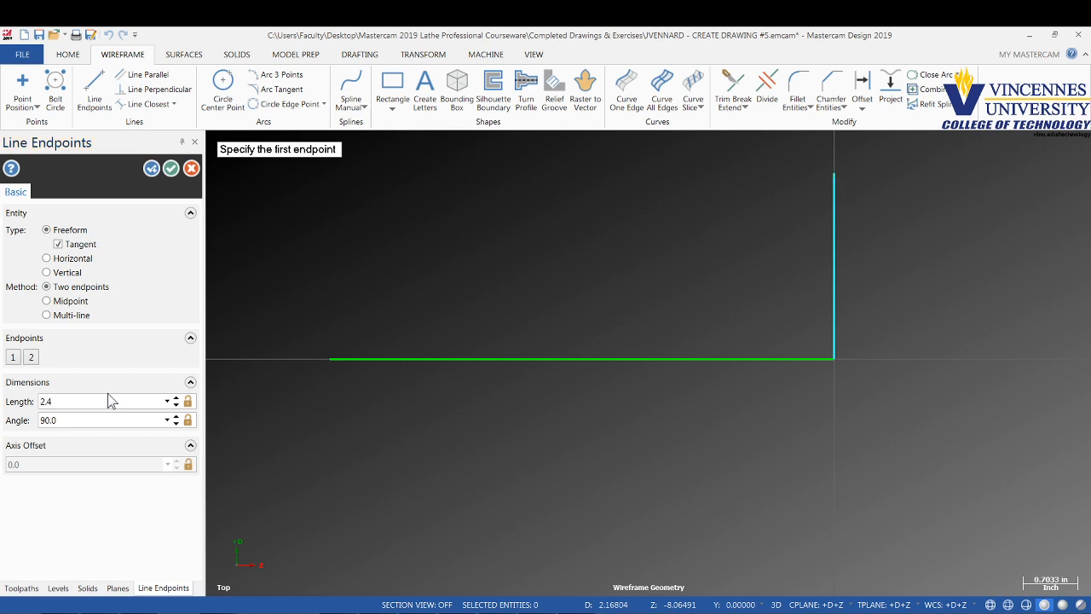
key("Return")
scroll(467, 444, "down", 2)
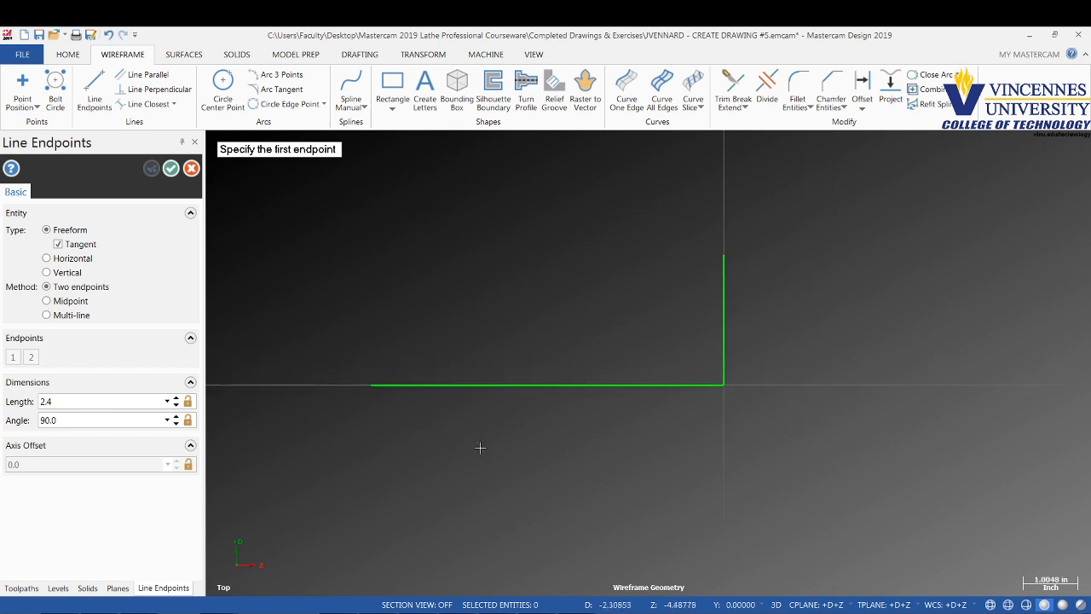
left_click(170, 168)
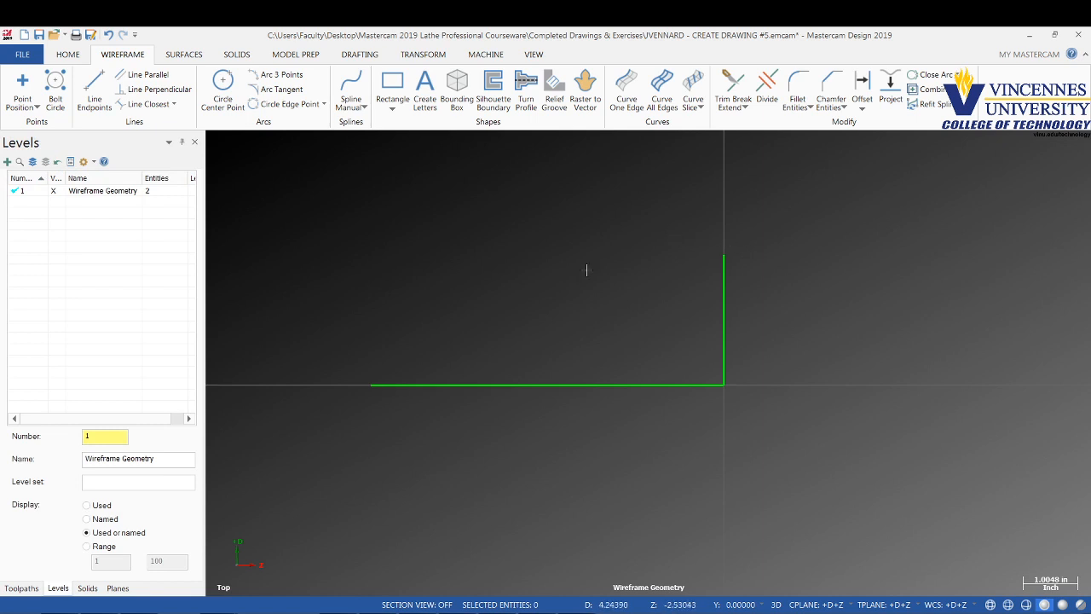
Step: Create a line parallel to the horizontal centerline on its upper side, at an offset distance of 2.4/2
left_click(147, 74)
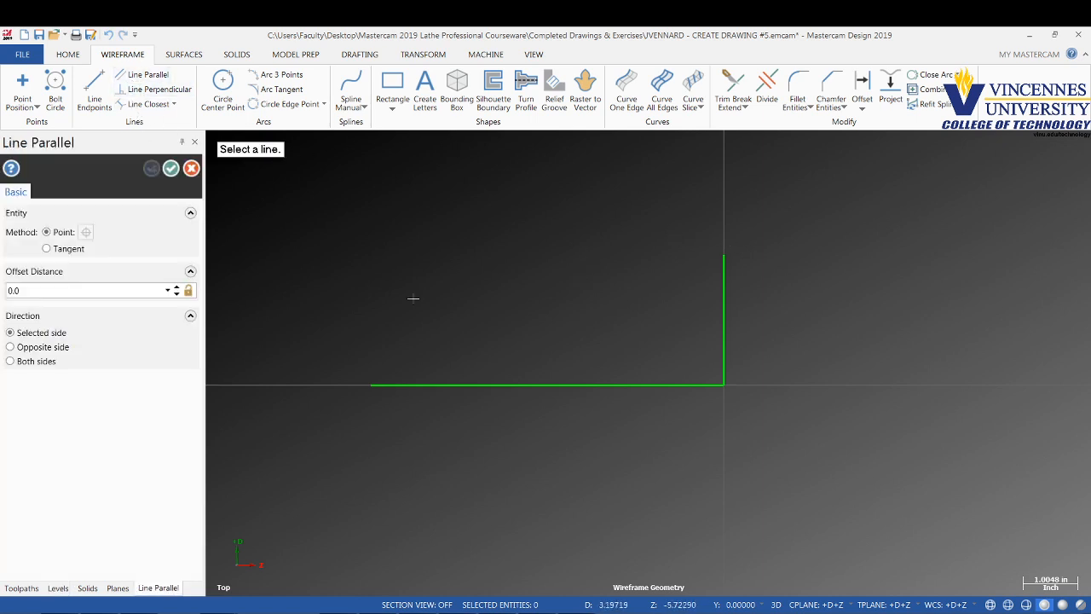
left_click(491, 384)
left_click(492, 337)
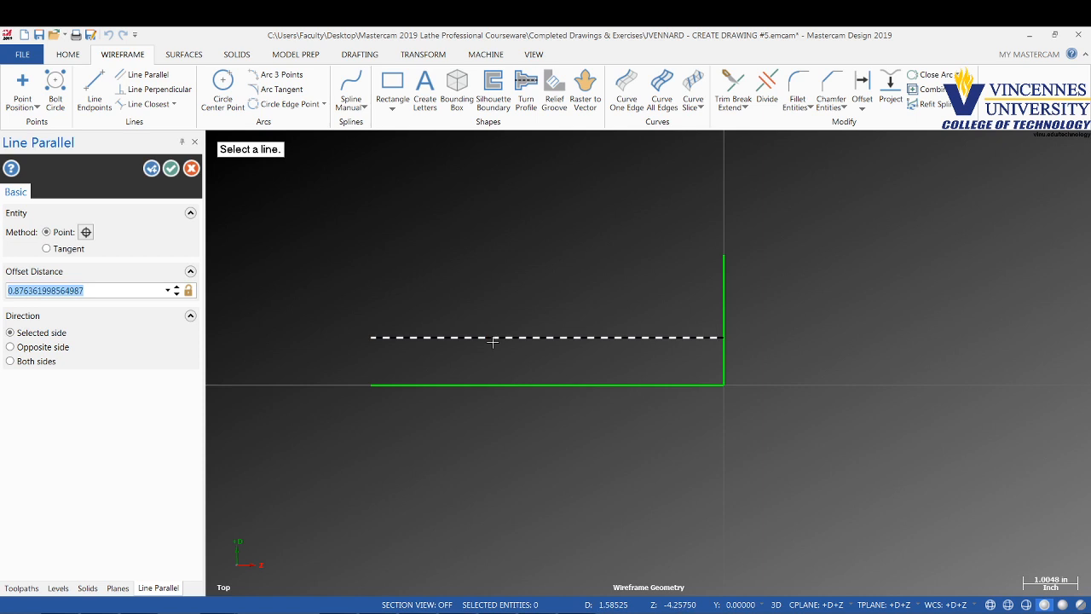
type("2.4")
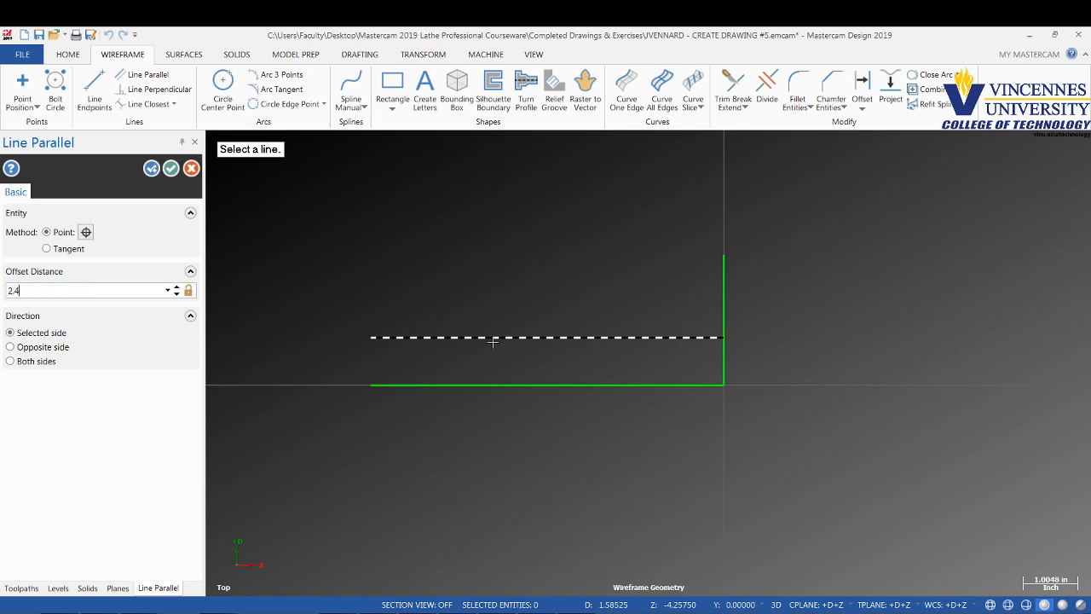
type("/2")
key("Return")
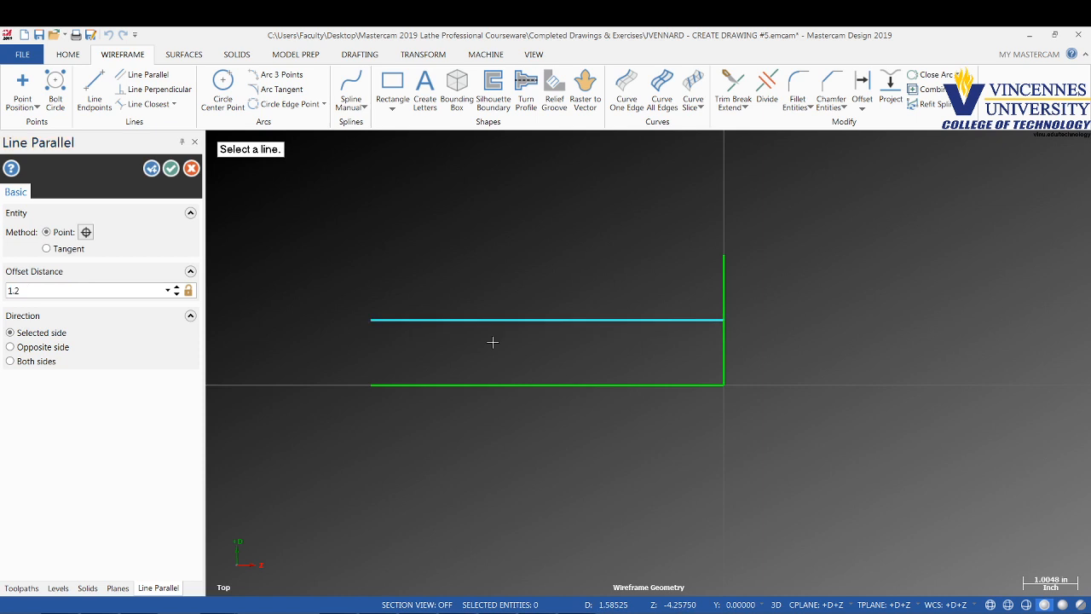
key("Return")
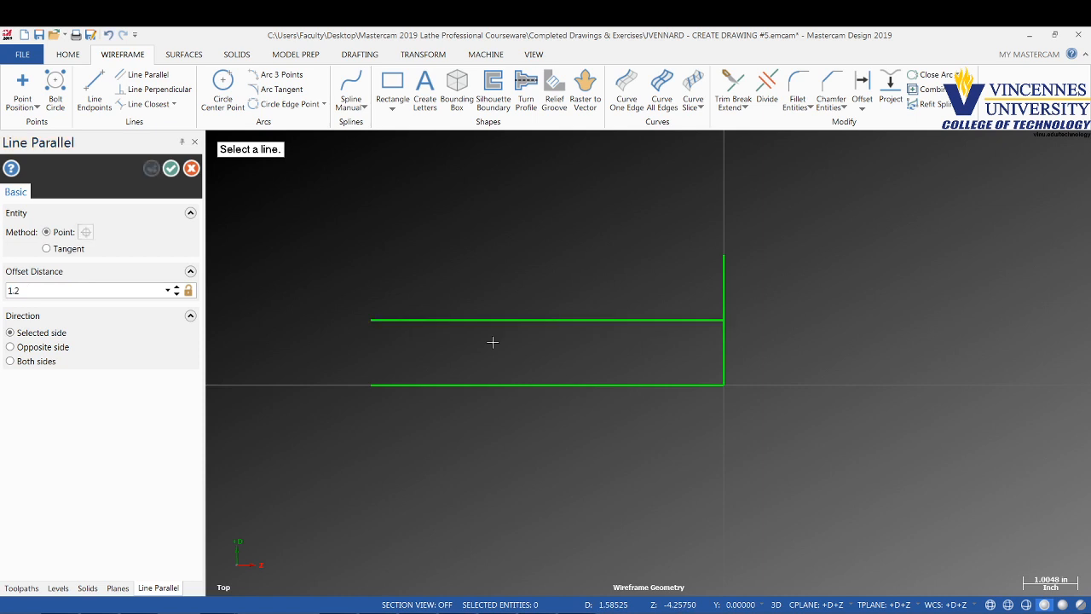
Step: Create another parallel line above the horizontal centerline at an offset distance of 3.2/2
left_click(602, 385)
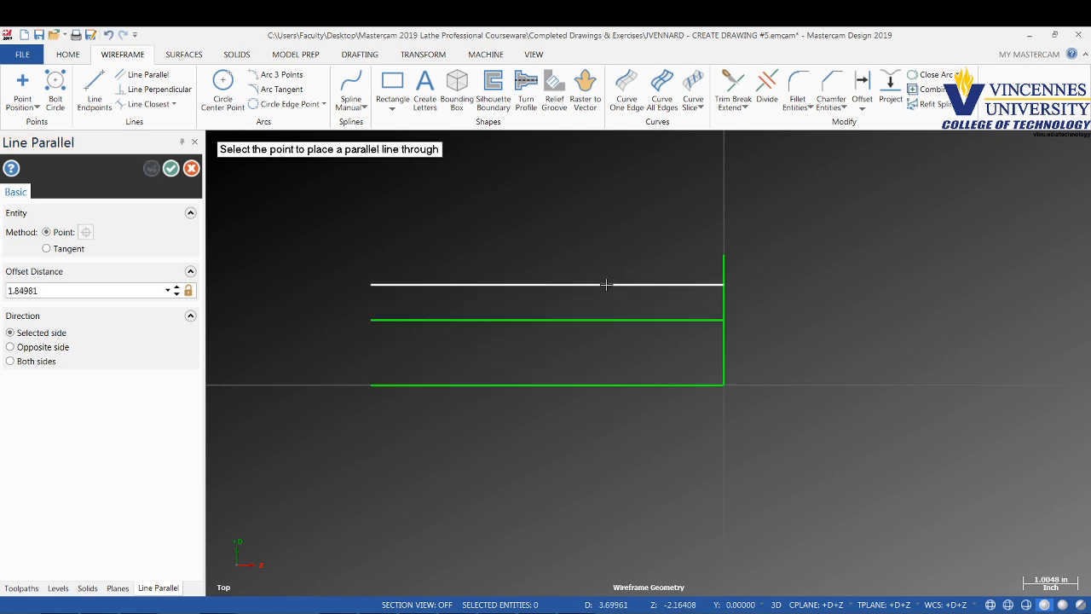
left_click(605, 285)
type("3.2")
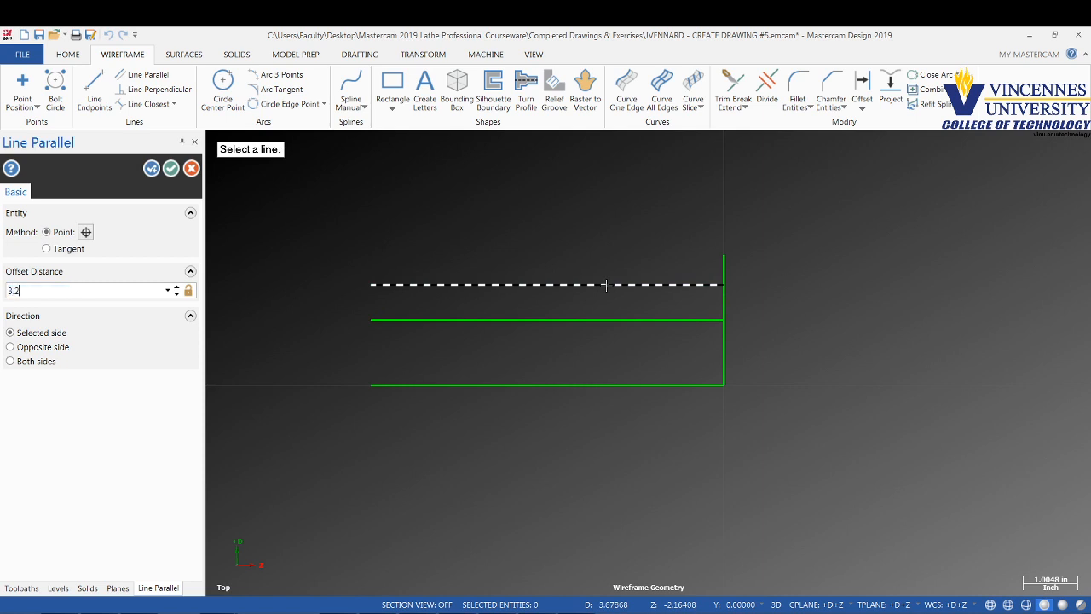
type("/2")
key("Tab")
key("Return")
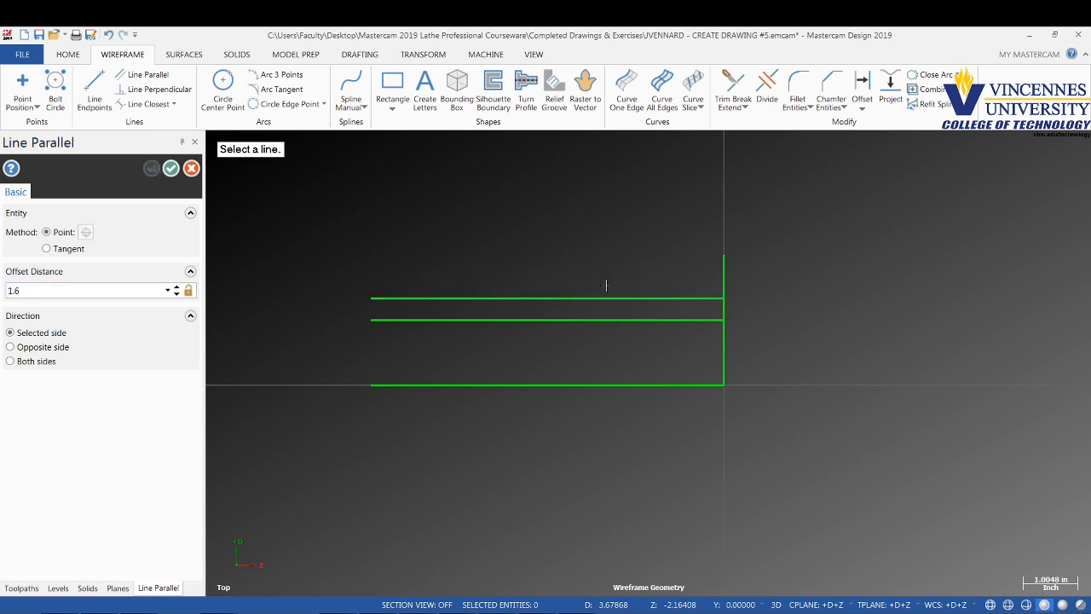
Step: Add two parallels above the centerline: one through the vertical line's upper endpoint and one at an offset of 2.8/2
left_click(573, 384)
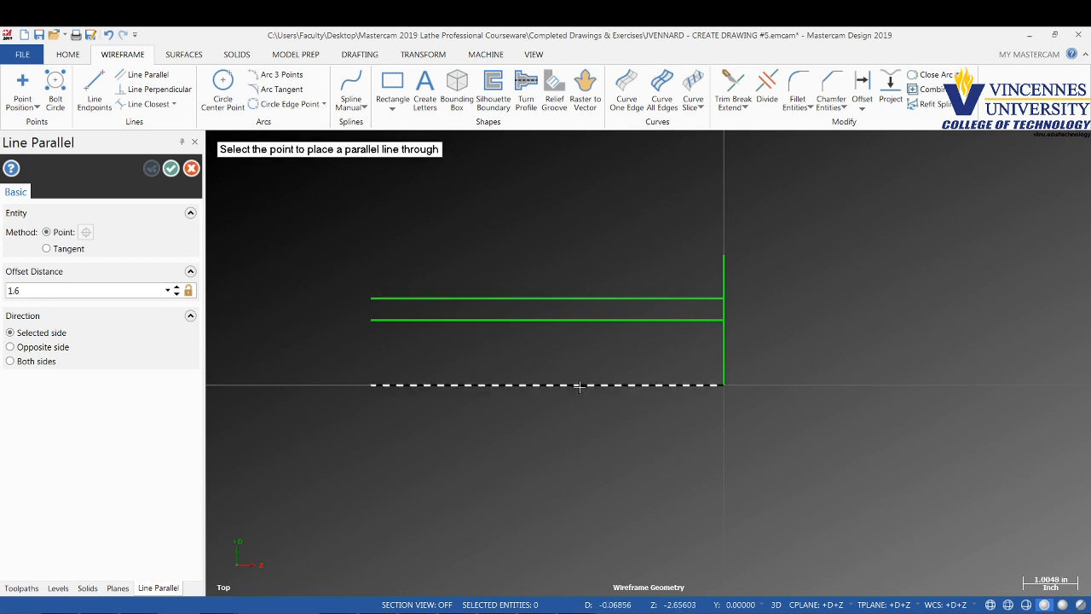
left_click(725, 259)
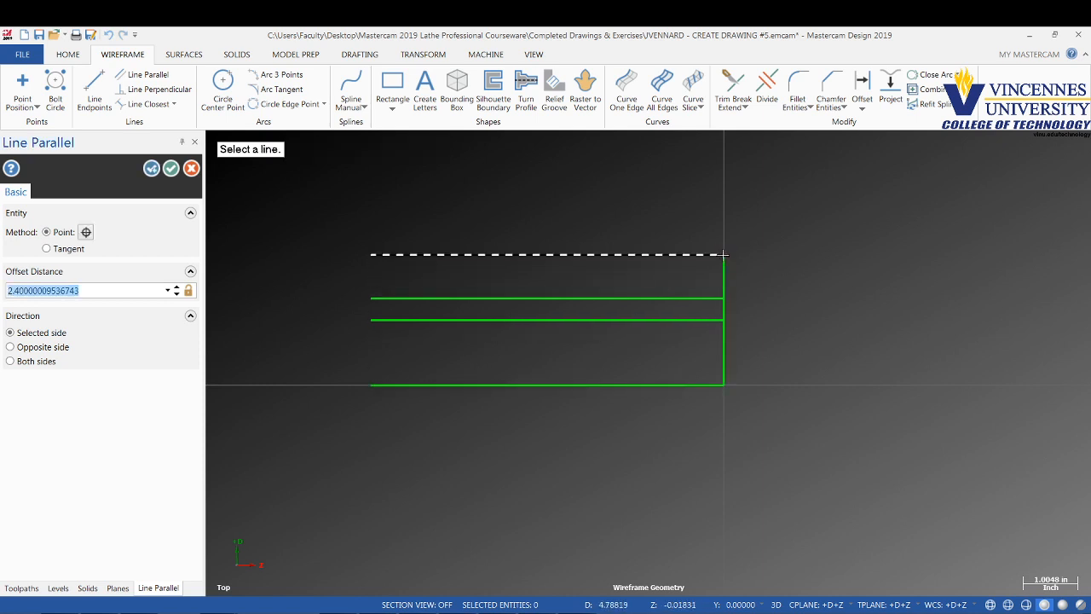
left_click(426, 385)
left_click(430, 287)
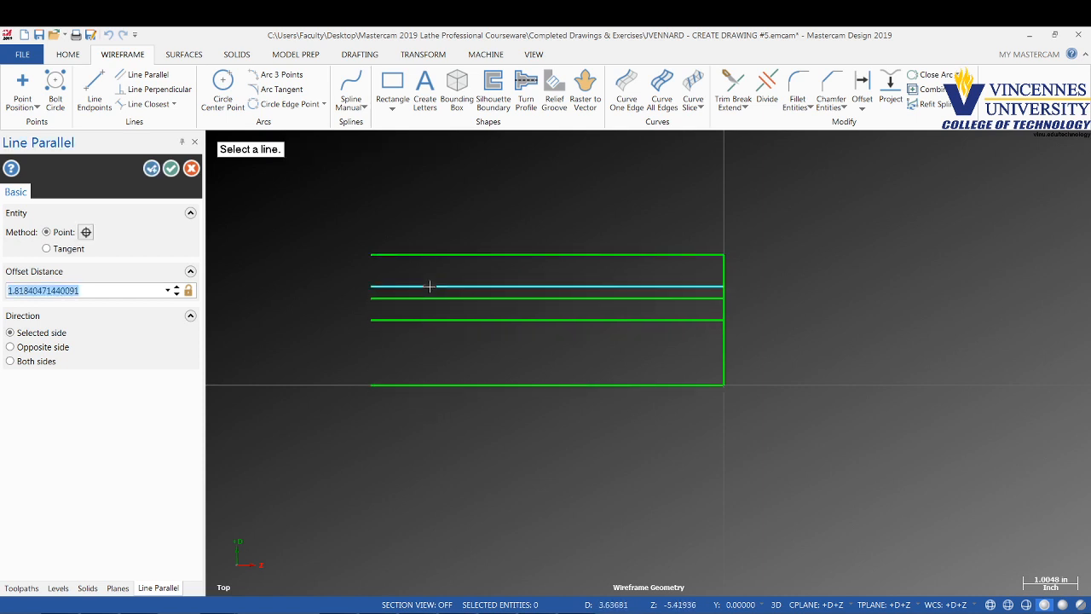
type("2.8/2")
key("Return")
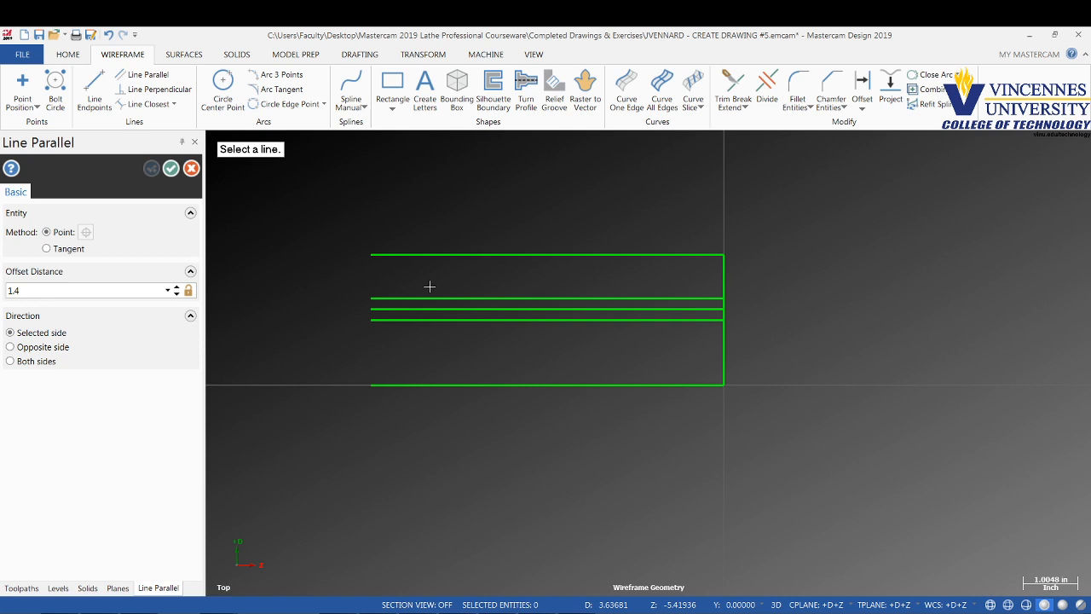
Step: Create a line parallel to the vertical line at the origin, offset 1.5 in the negative Z direction
left_click(718, 371)
left_click(670, 370)
type("1.5")
key("Return")
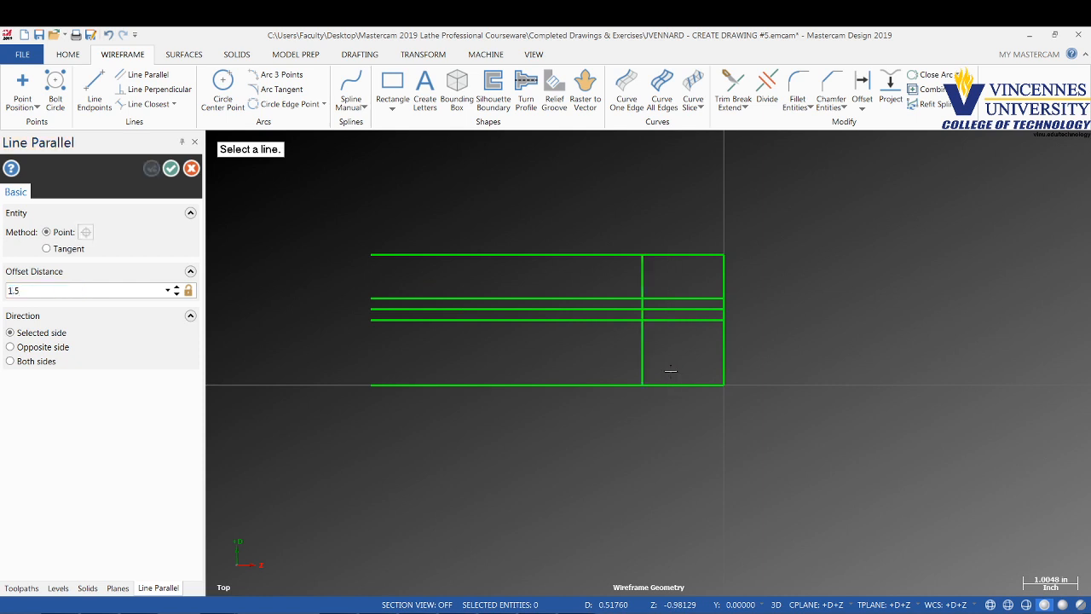
Step: Create a second parallel of the vertical line at the origin, offset 3 in the negative Z direction
left_click(722, 349)
left_click(580, 351)
type("3")
key("Return")
key("Return")
Step: Add two more parallels of the vertical line at the origin: one offset 5.0 in negative Z, one through the uppermost horizontal line's far endpoint
left_click(722, 355)
left_click(451, 350)
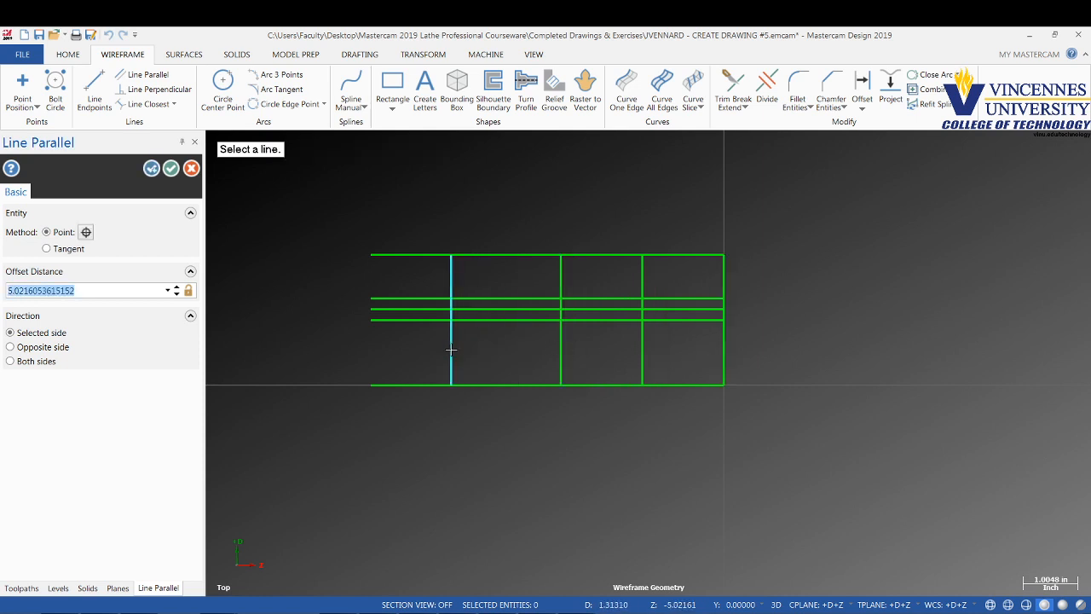
type("6")
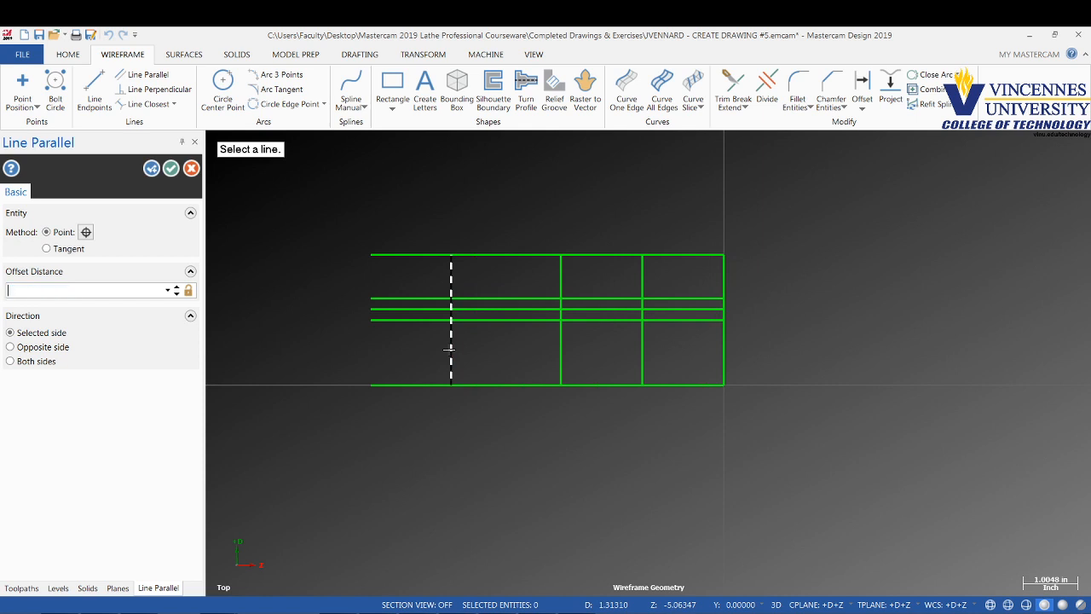
key("Return")
key("Return")
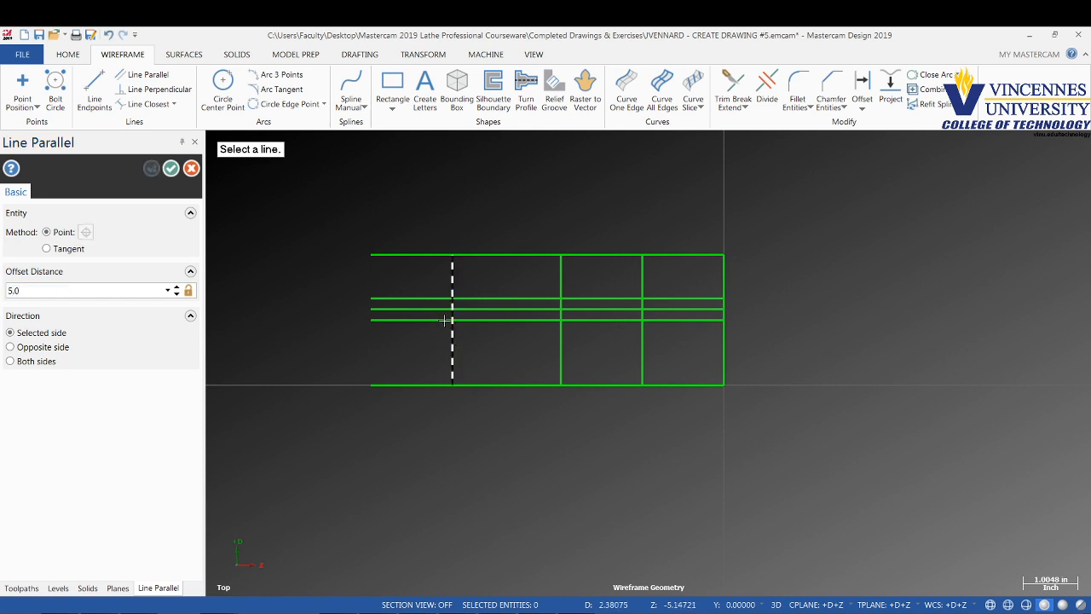
left_click(725, 346)
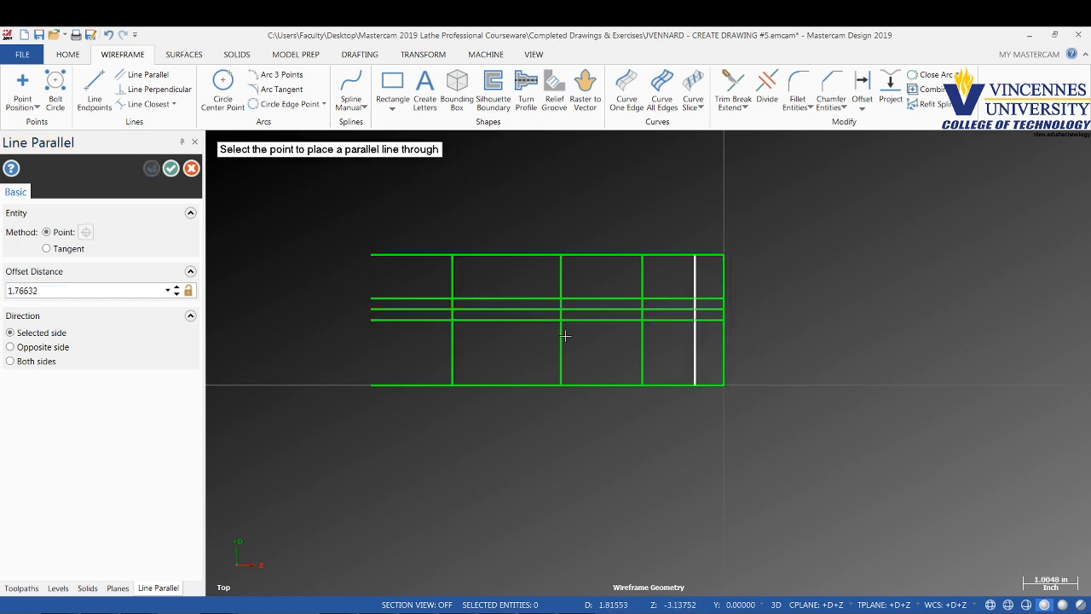
left_click(372, 254)
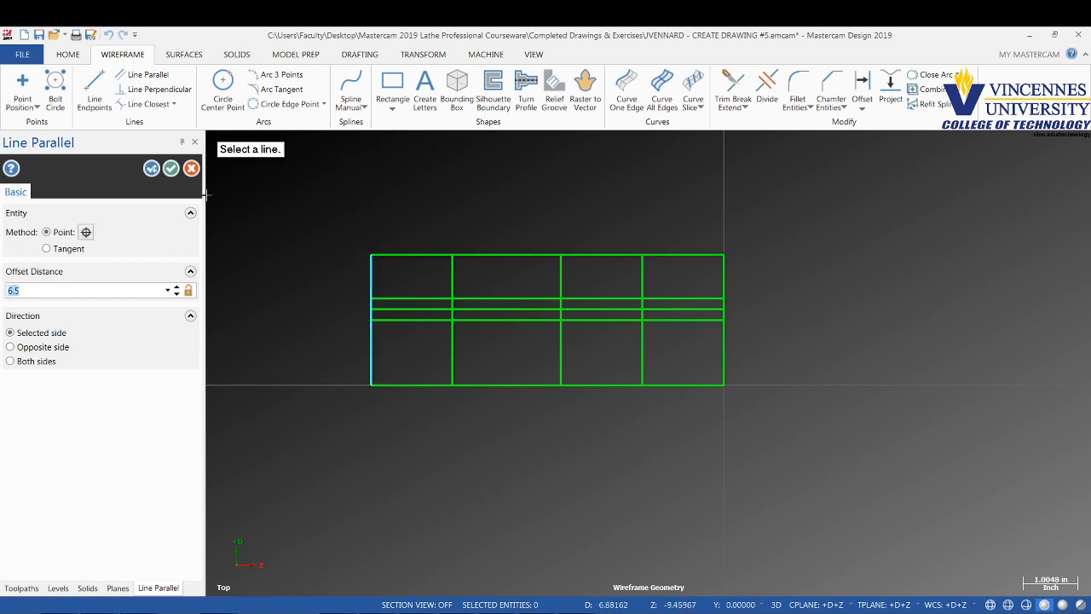
Step: Finish the parallel lines and analyze the properties of the second horizontal line from the top
left_click(171, 168)
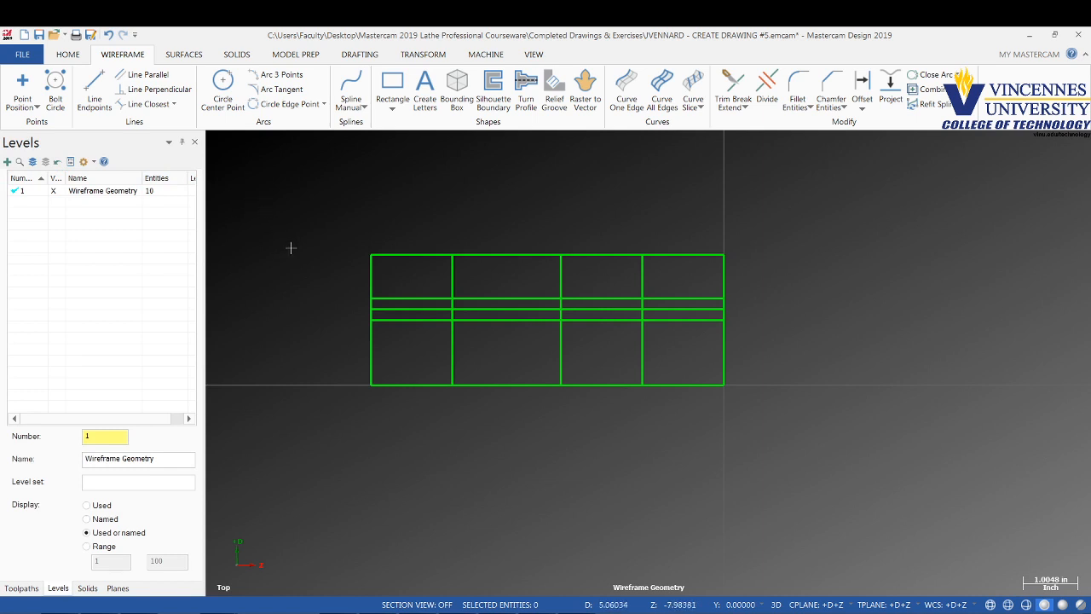
scroll(465, 322, "up", 4)
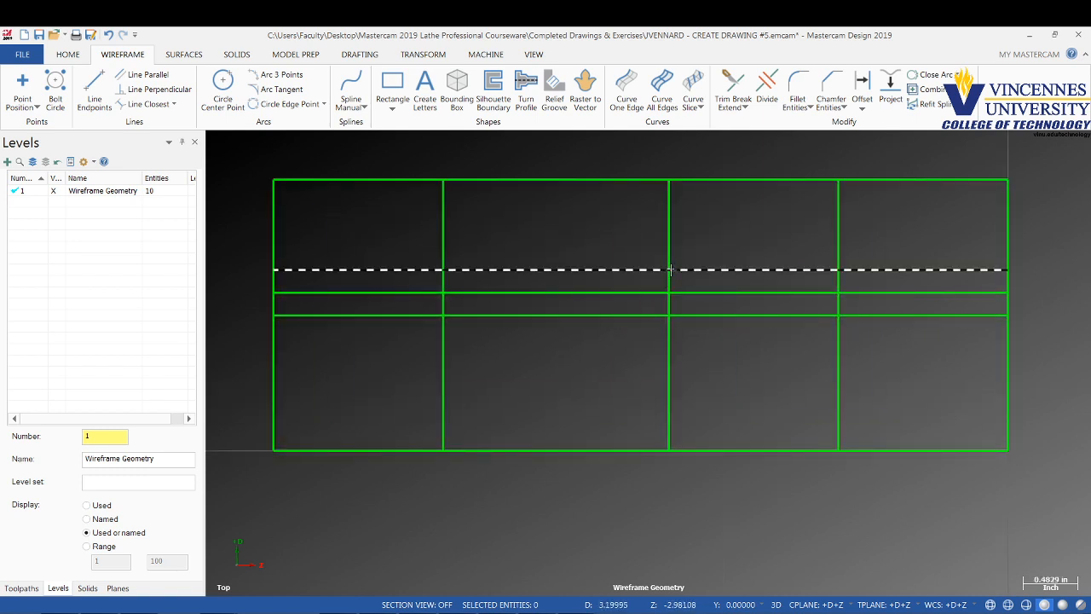
left_click(624, 270)
key("F4")
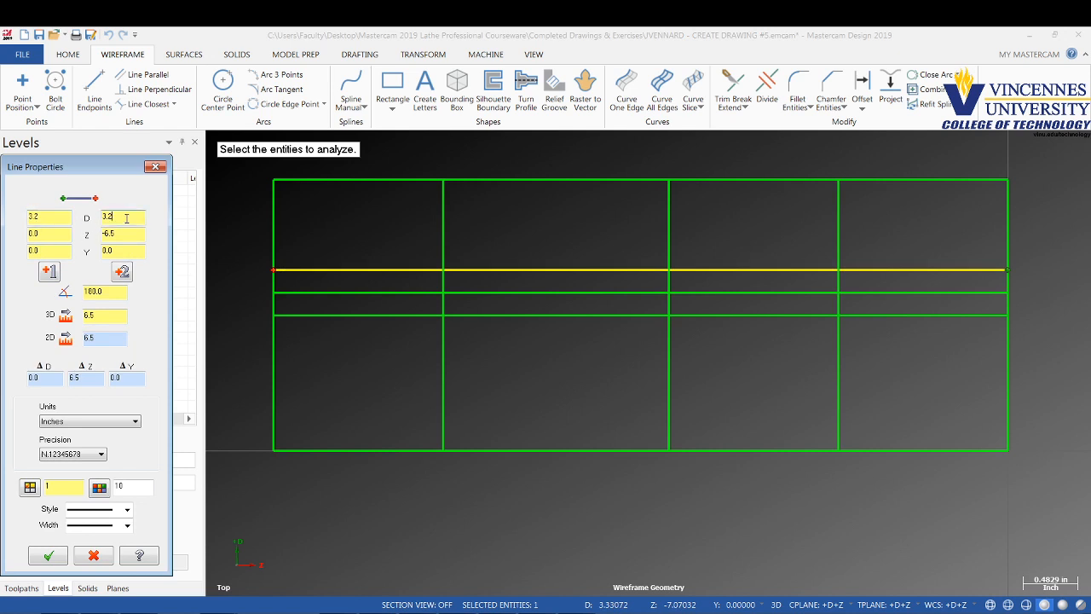
left_click(155, 166)
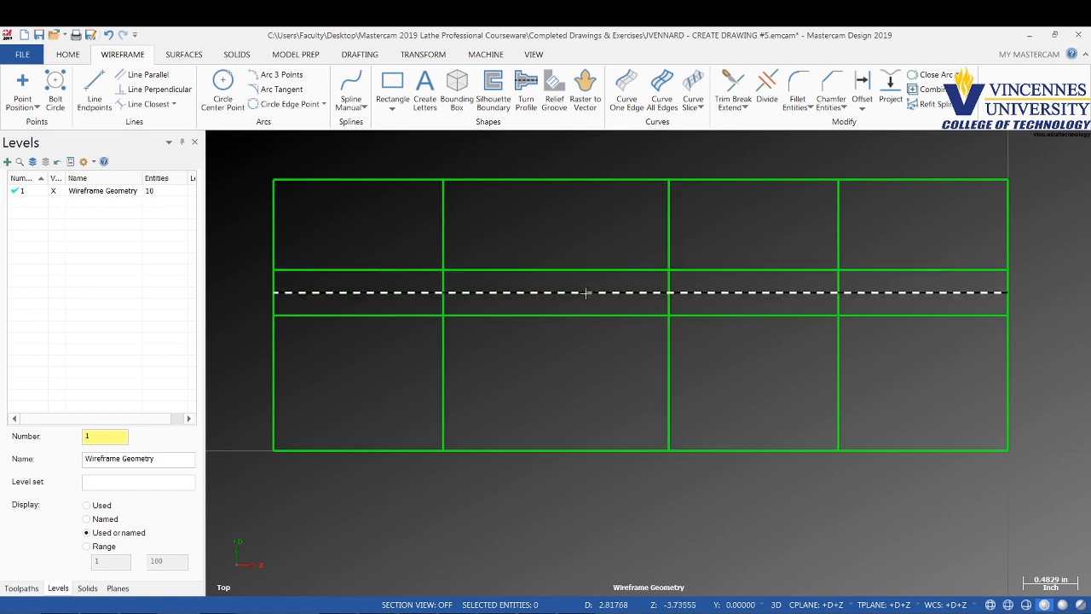
Step: Draw an endpoint line about 0.9 in long at 202° from where the second-highest horizontal line meets the vertical at Z-3
left_click(94, 90)
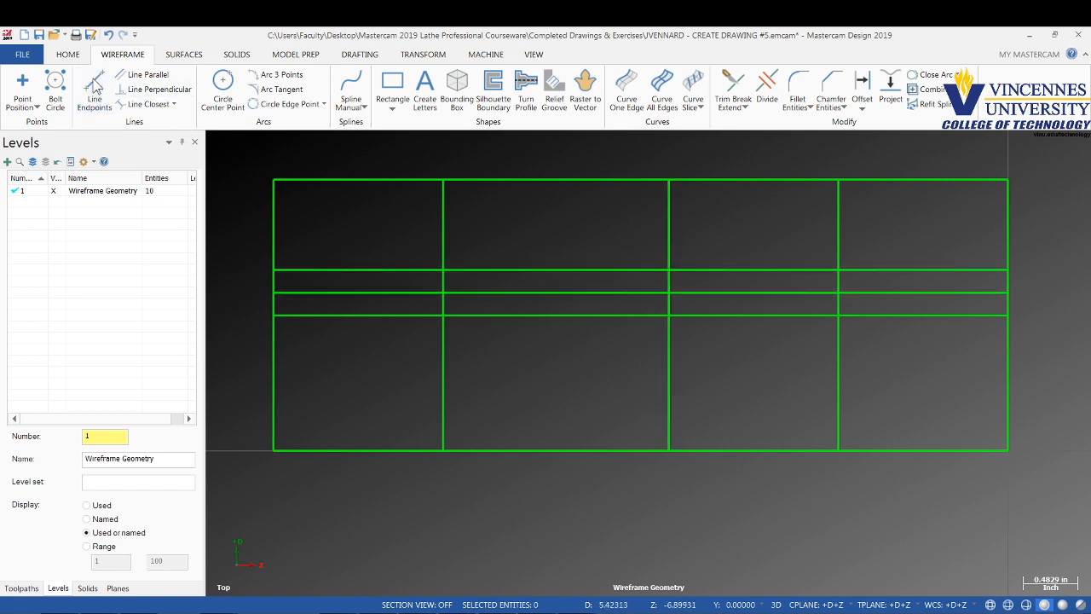
left_click(669, 277)
left_click(576, 305)
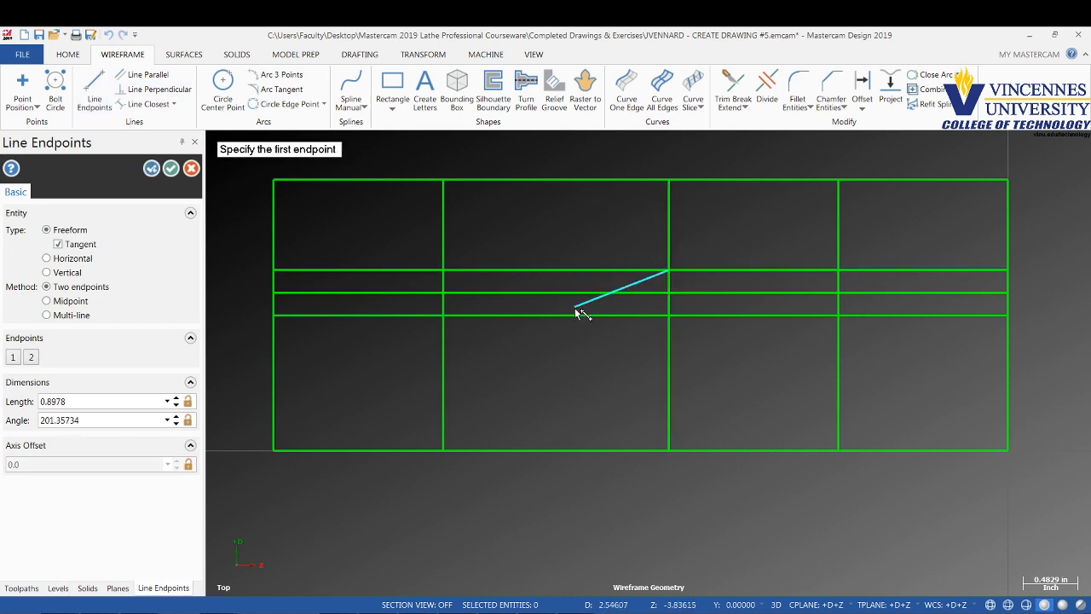
double_click(100, 418)
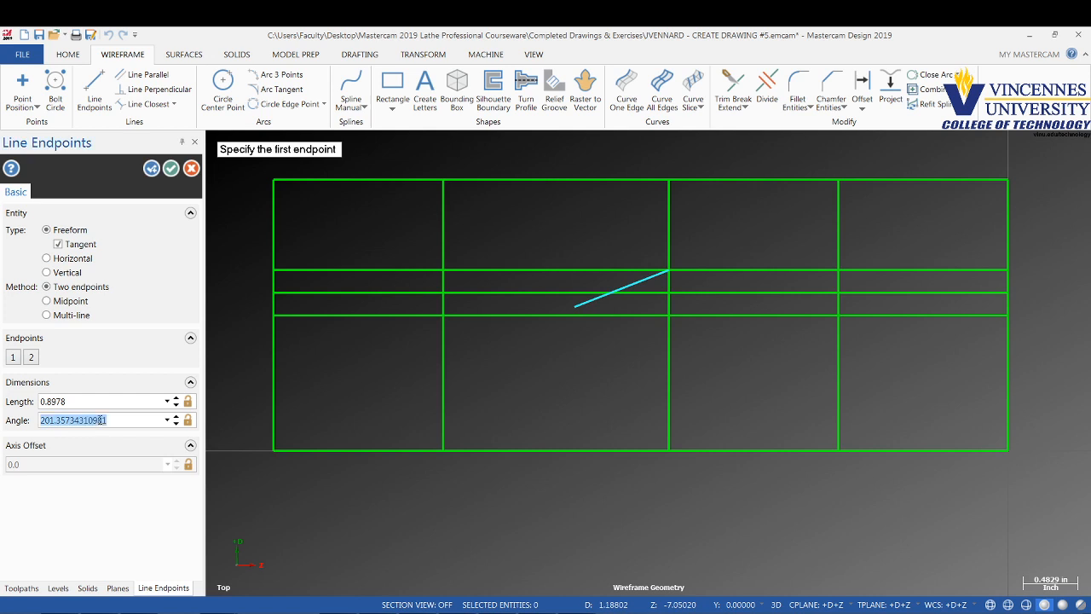
type("180")
key("Return")
key("Return")
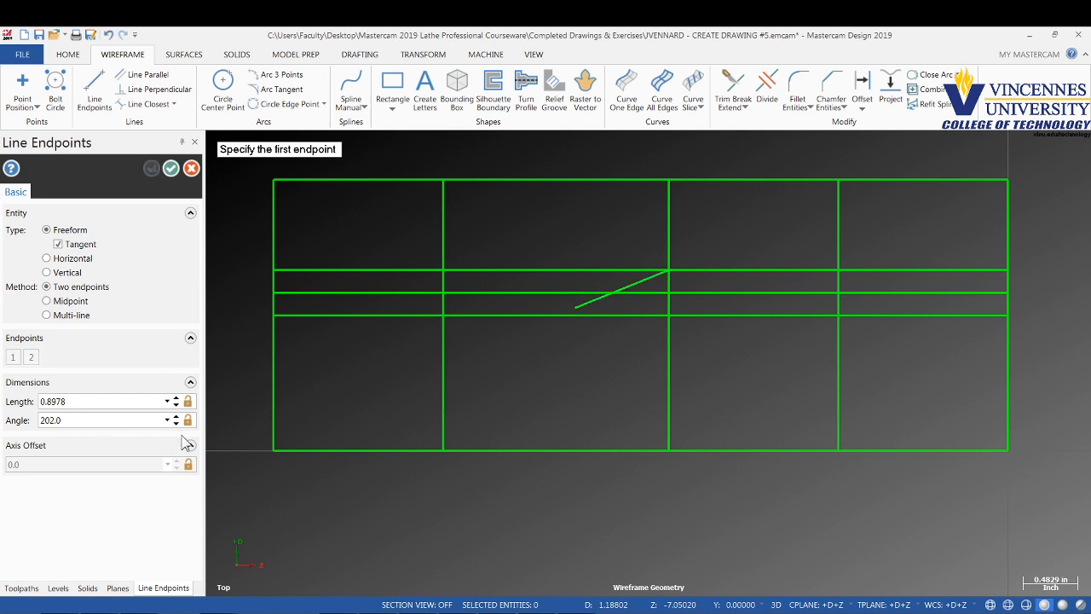
Step: Trim around the angled line with Divide, removing its overhang and the excess horizontal segments above it and beside its lower end
left_click(778, 92)
left_click(520, 268)
left_click(579, 308)
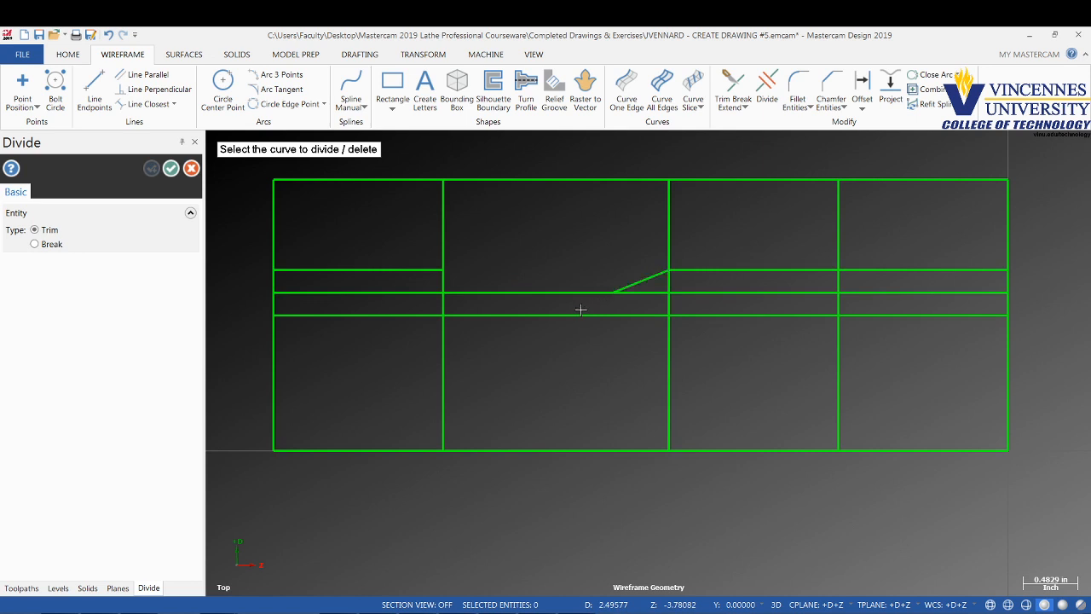
left_click(643, 292)
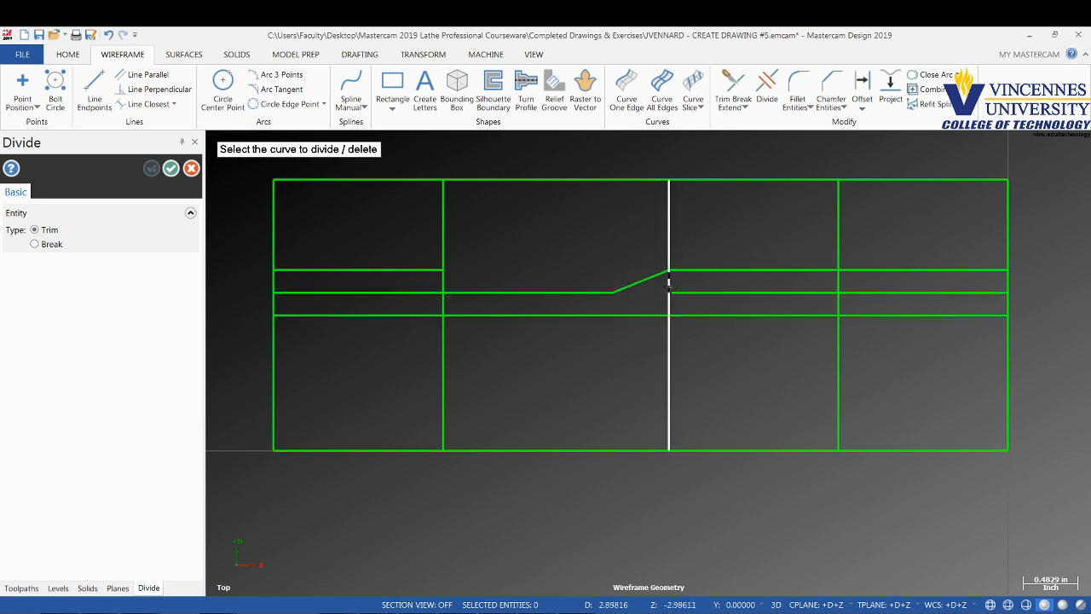
Step: Divide away the two inner verticals above the stepped profile and the uppermost horizontal line from the flange to the front face
left_click(670, 228)
left_click(837, 224)
left_click(915, 180)
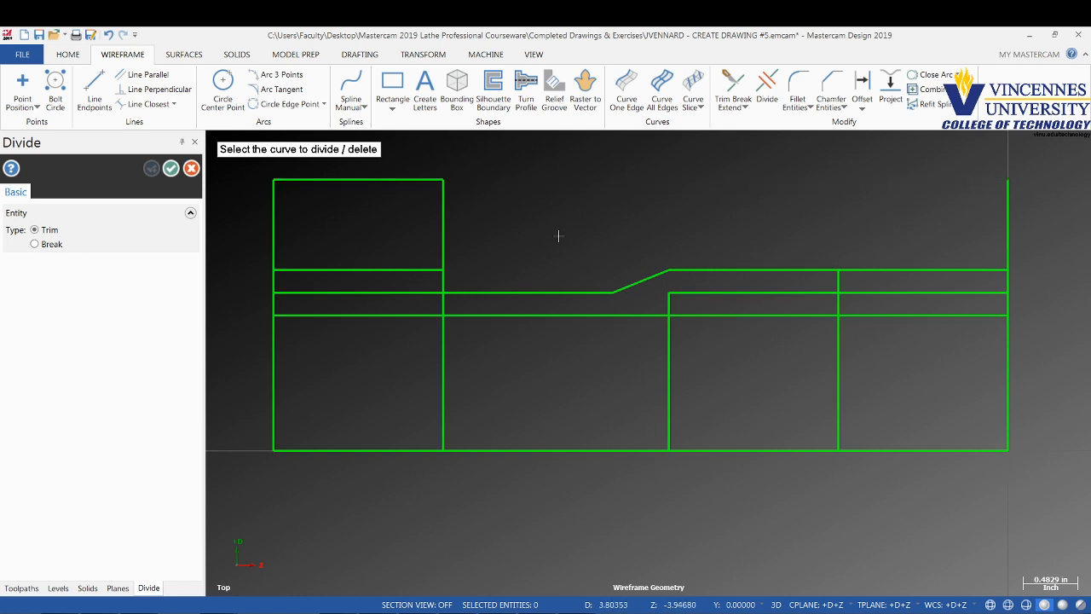
Step: Divide away the three horizontal segments inside the flange and the lower sections of the three inner vertical lines
left_click(358, 271)
left_click(350, 292)
left_click(349, 316)
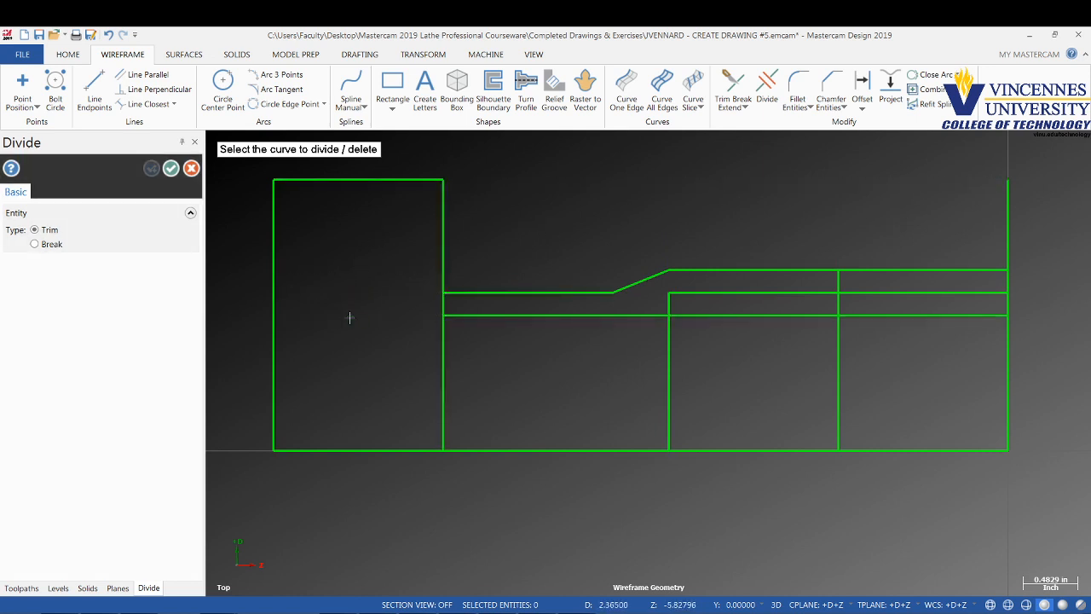
left_click(439, 394)
left_click(669, 397)
left_click(834, 398)
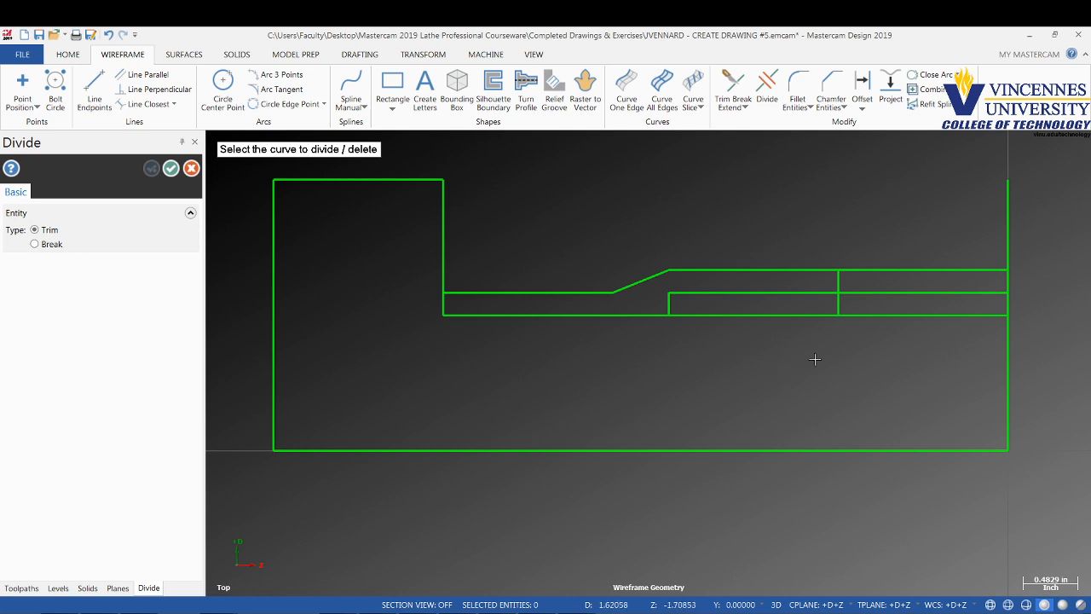
Step: Trim the leftover construction segments around the front step, inside the profile and below the neck, leaving one closed outline
left_click(913, 270)
left_click(1011, 248)
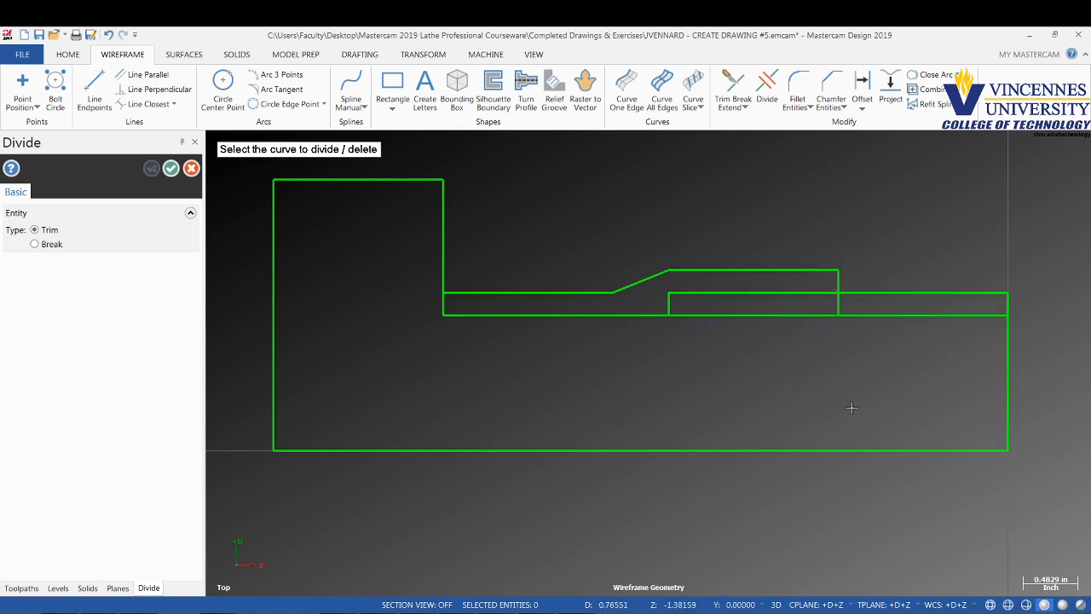
left_click(886, 293)
left_click(743, 293)
left_click(649, 314)
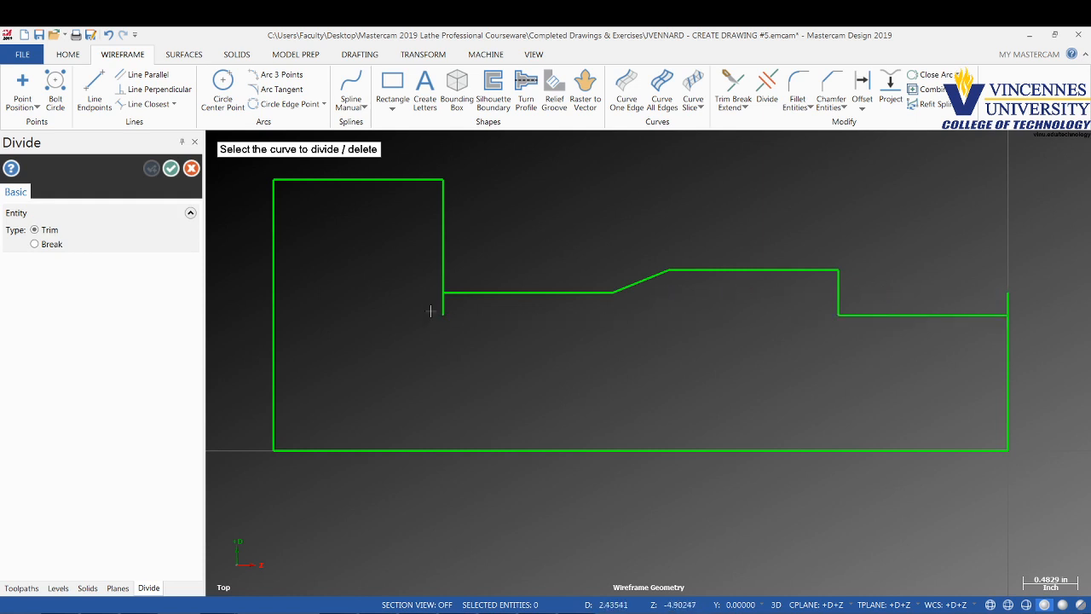
left_click(439, 306)
left_click(1009, 299)
left_click(170, 167)
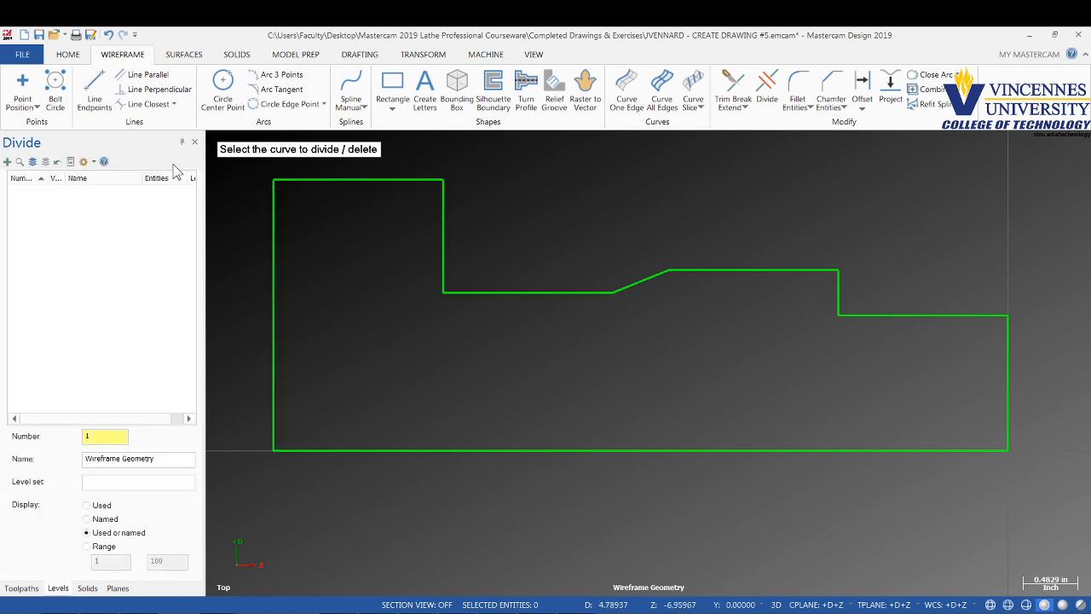
Step: Analyze the properties of the neck line, the front and middle diameter lines, the step between them and the taper line
left_click(517, 291)
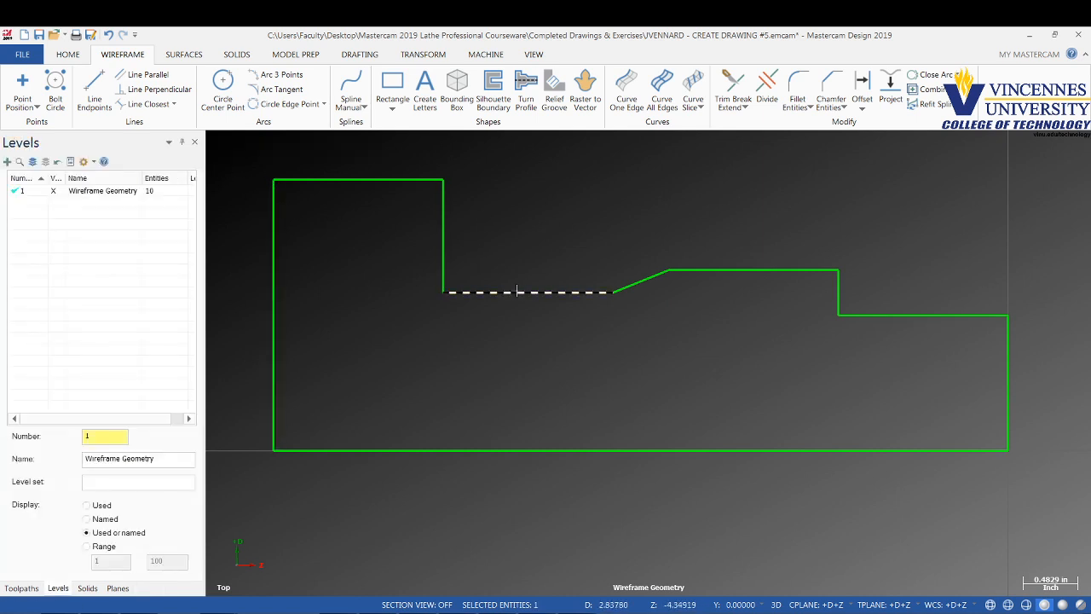
key("F4")
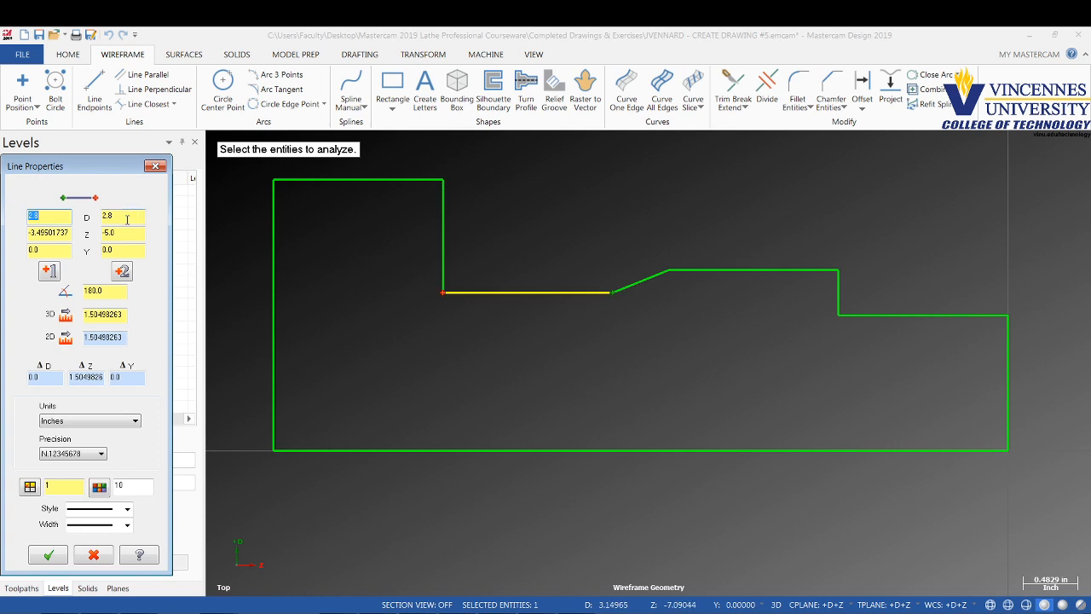
left_click(926, 316)
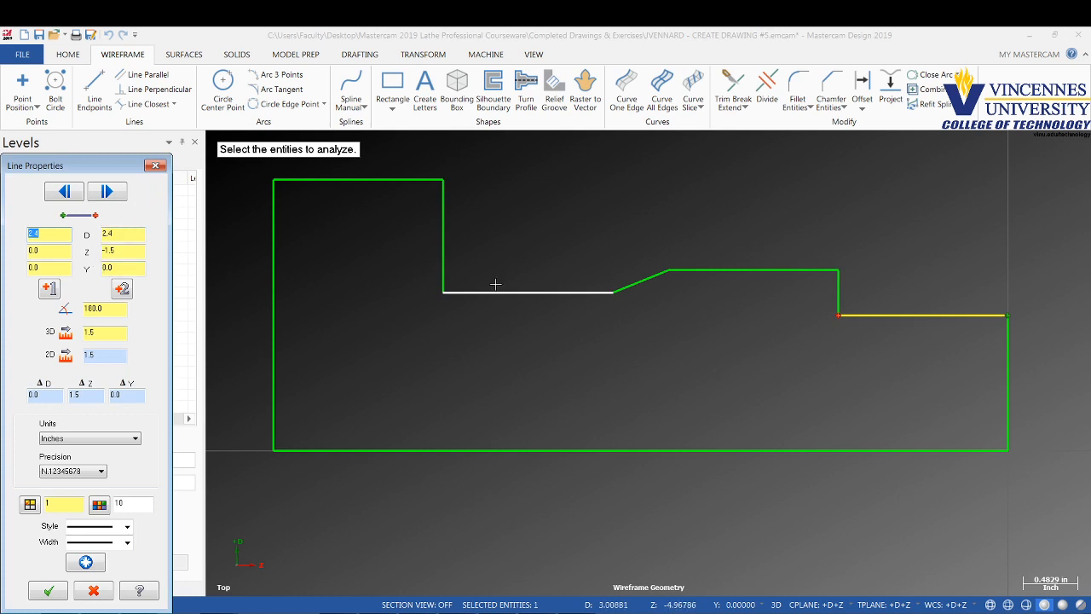
left_click(739, 270)
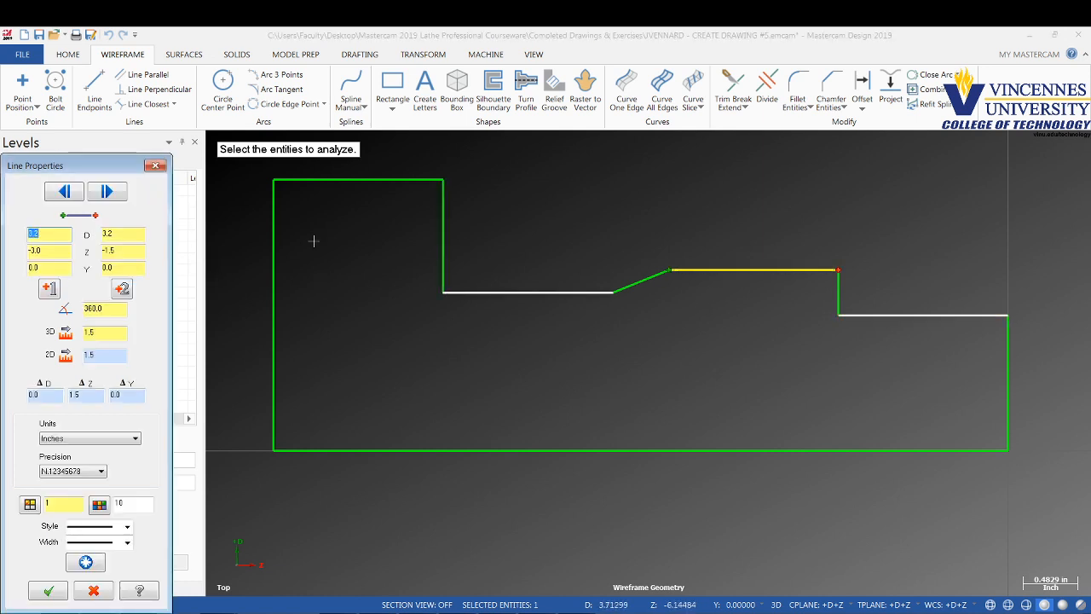
left_click(839, 291)
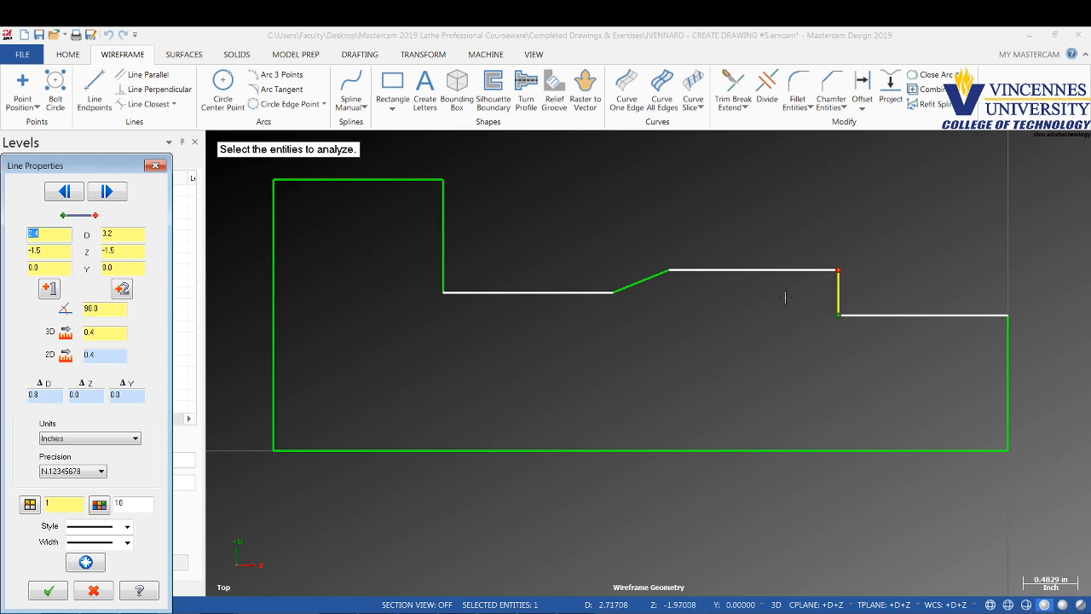
left_click(617, 295)
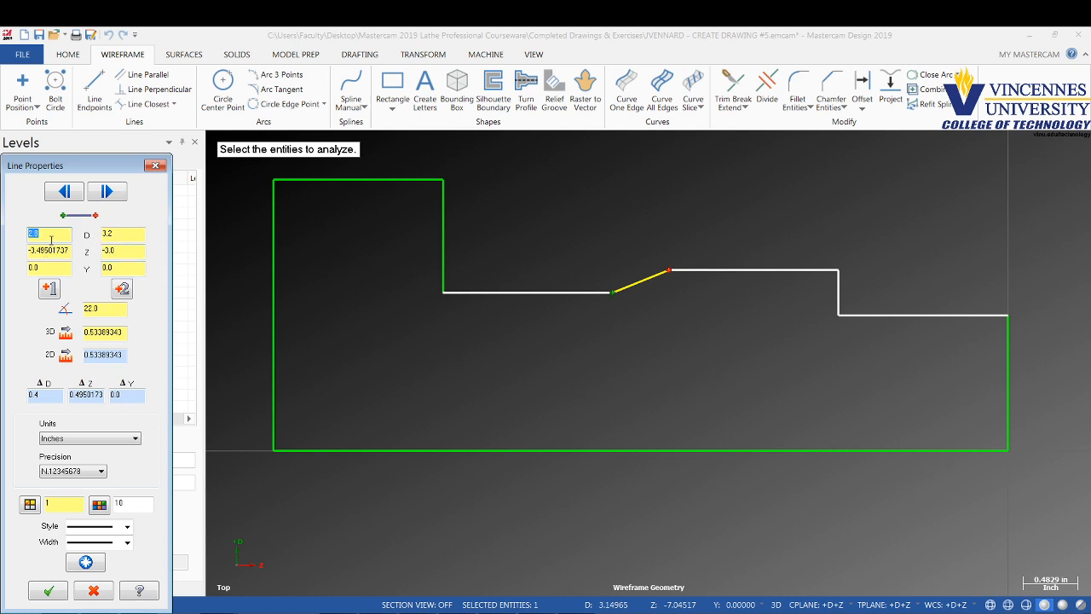
left_click(118, 252)
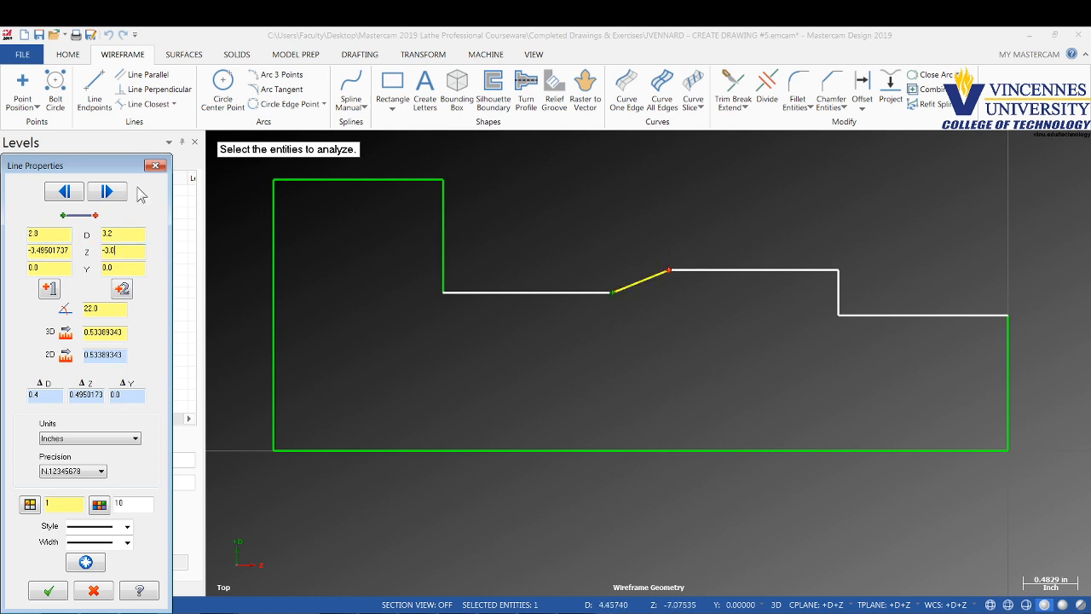
left_click(155, 165)
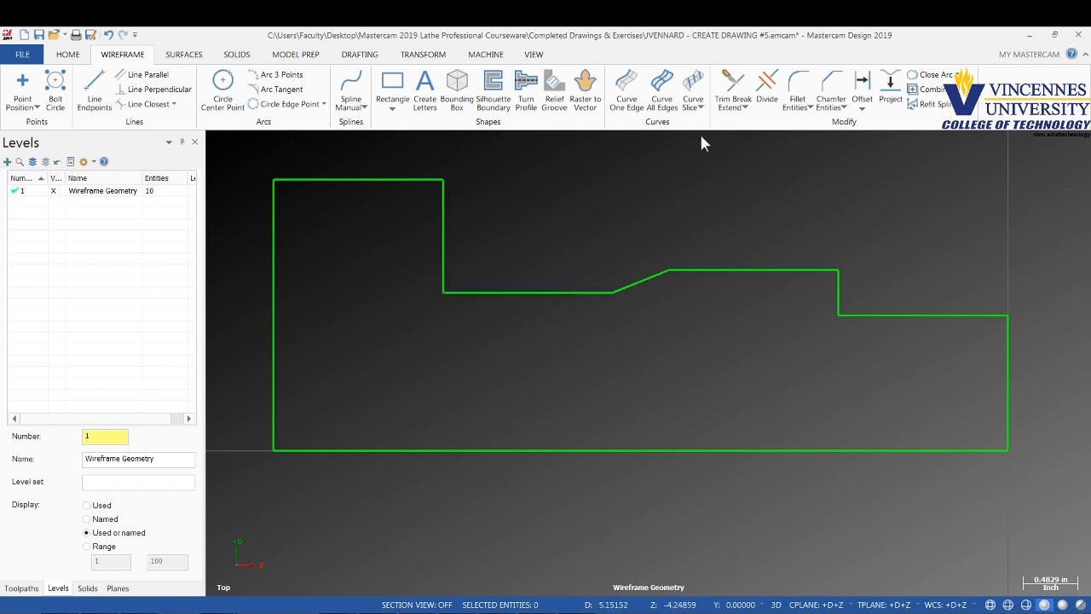
Step: Fillet the inside corner between flange and neck and the outer corner of the front face with radius 0.8
left_click(799, 87)
double_click(41, 336)
type(".8")
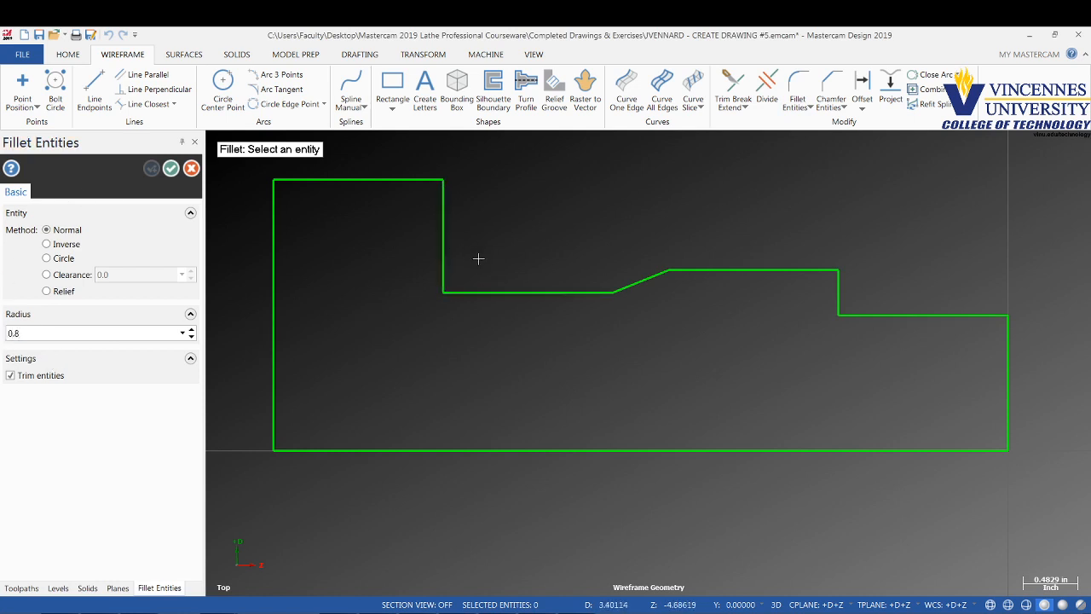
left_click(454, 277)
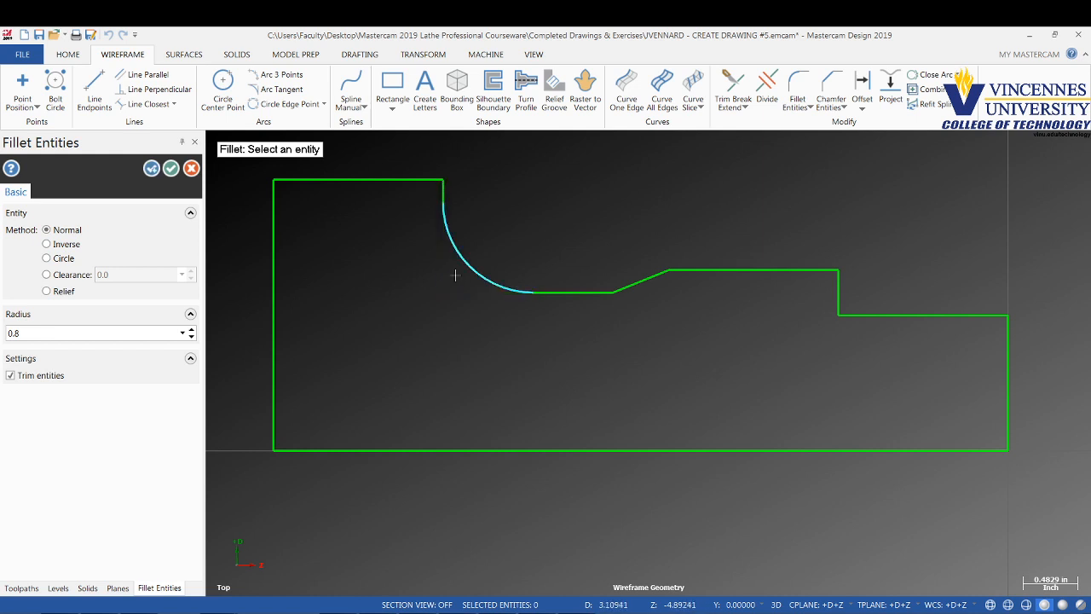
left_click(994, 329)
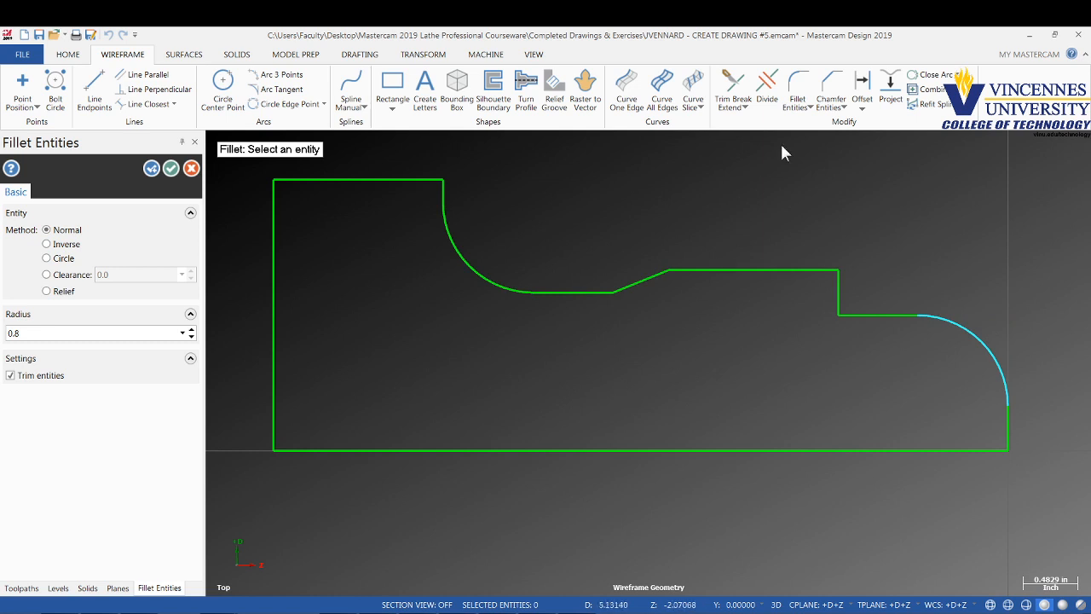
Step: Chamfer the outer corner of the middle diameter's front shoulder with a single distance of 0.15
left_click(829, 85)
double_click(29, 317)
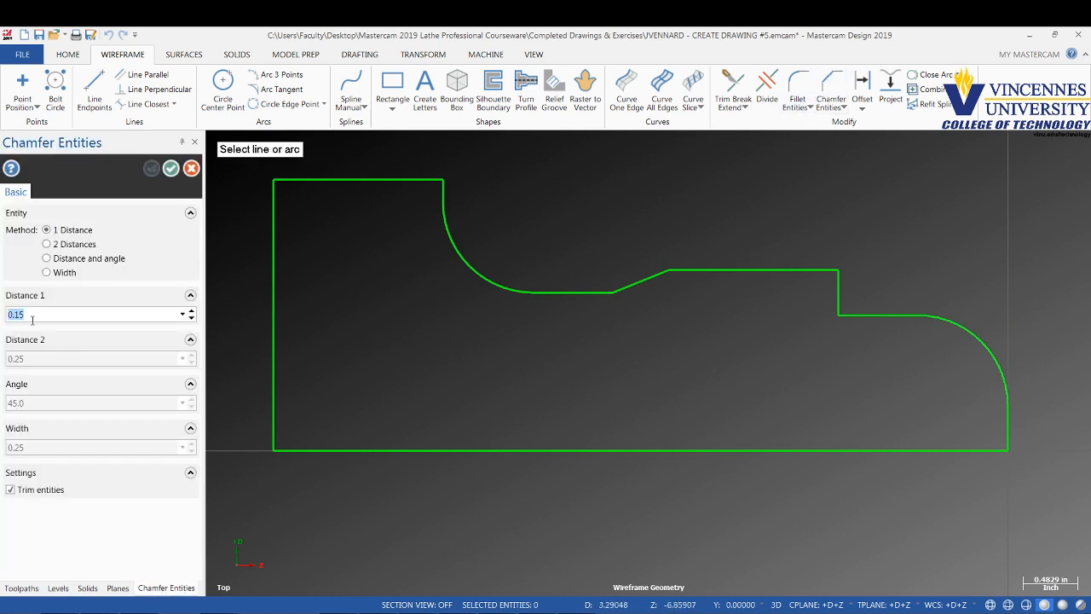
left_click(824, 274)
left_click(836, 288)
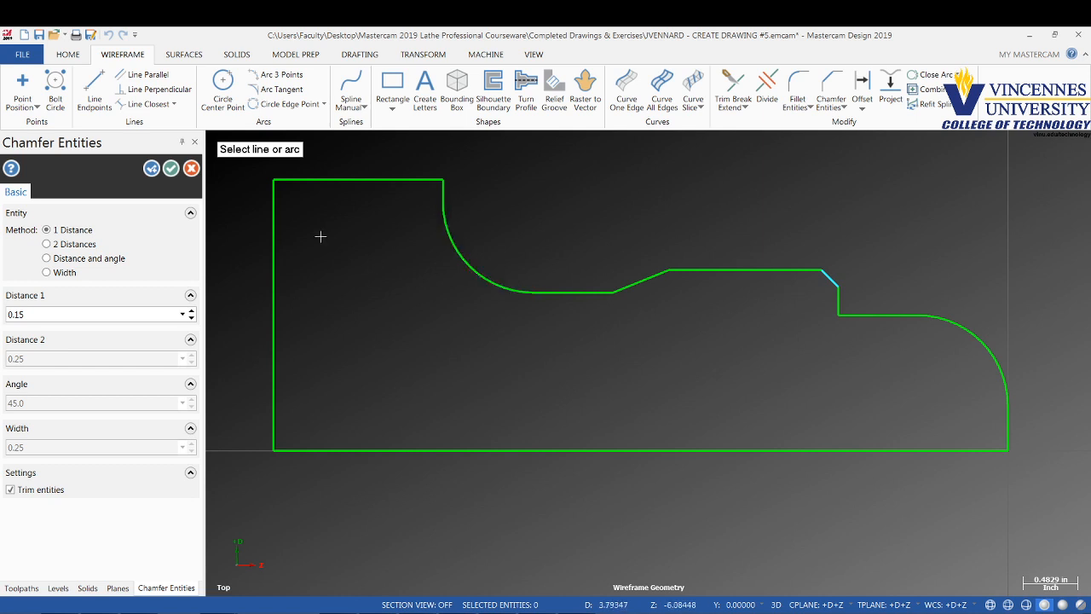
left_click(170, 167)
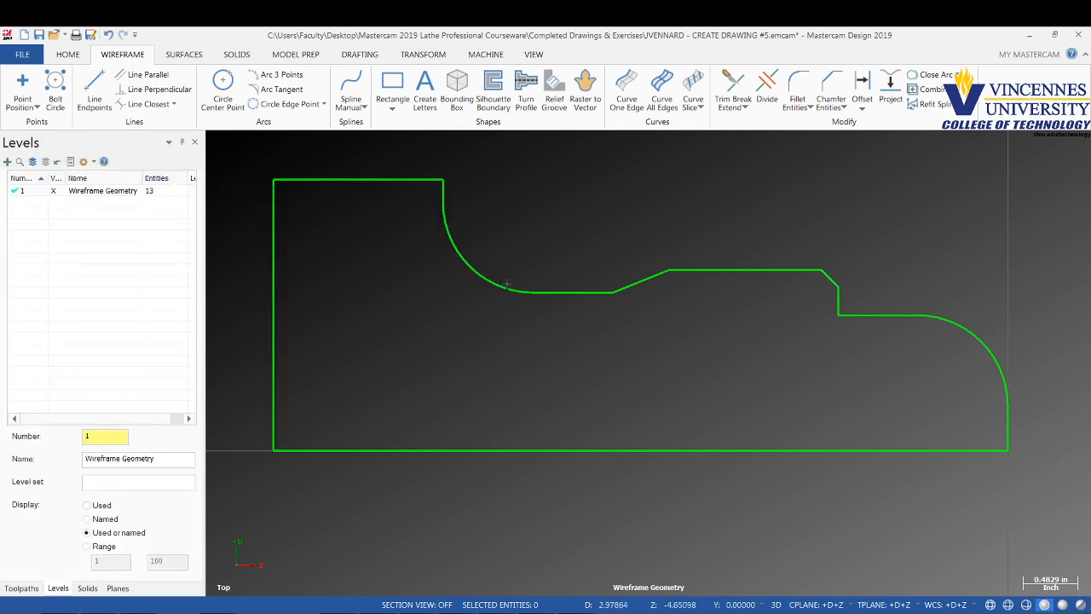
Step: Create level 2 named Solid Model as the active level
scroll(571, 358, "down", 4)
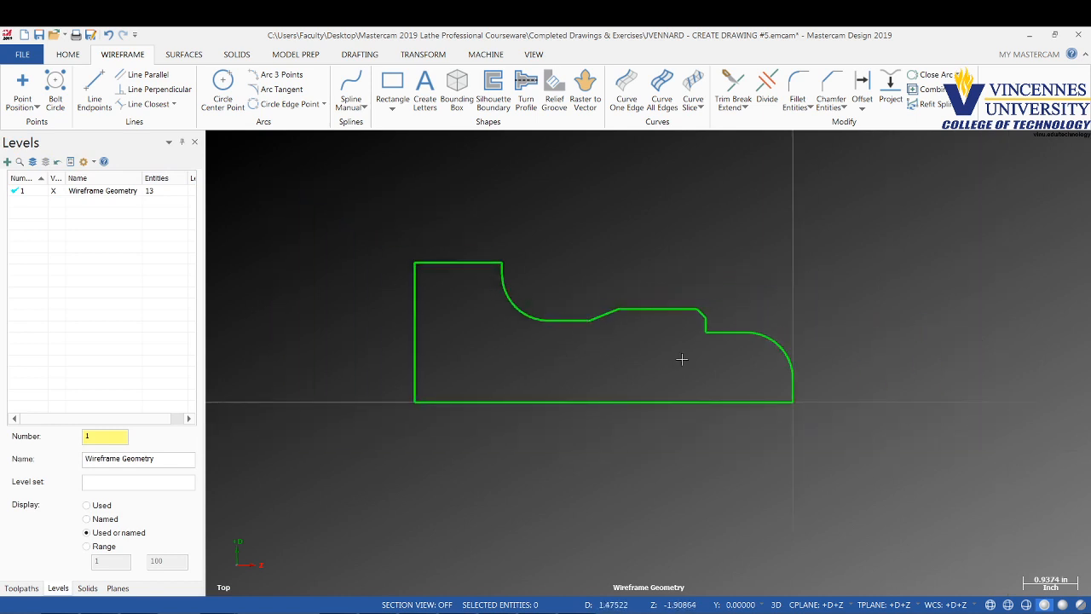
scroll(460, 345, "up", 1)
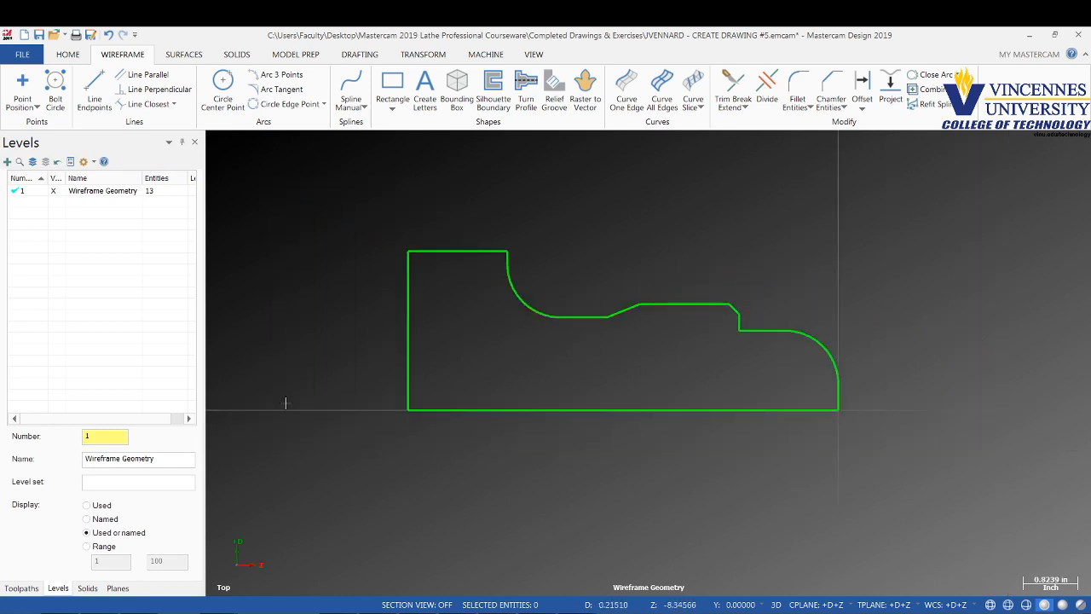
left_click(99, 439)
key("Tab")
type("WS")
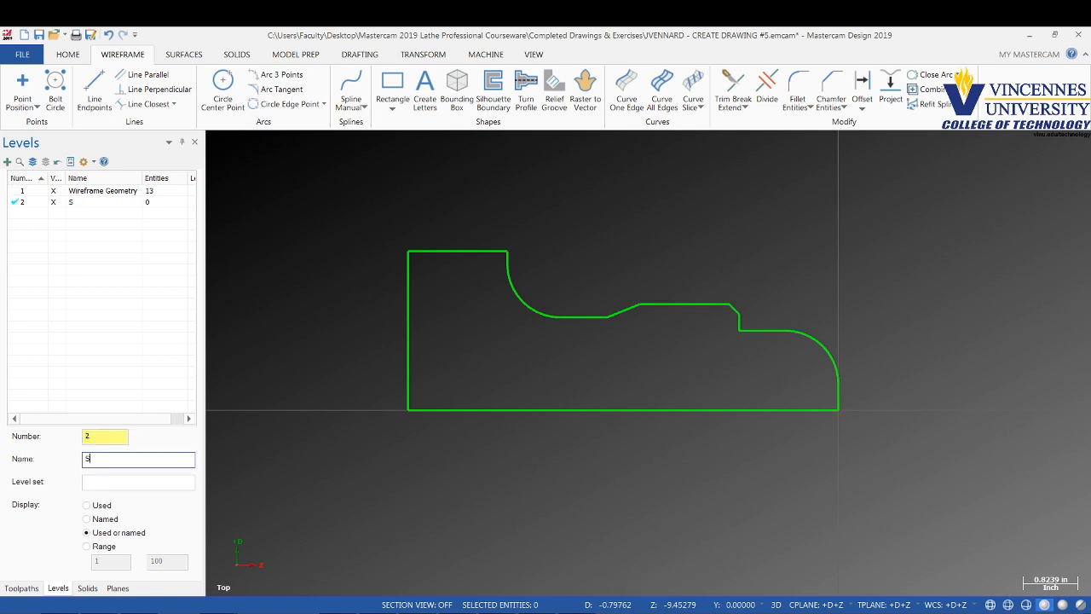
key("ctrl+a")
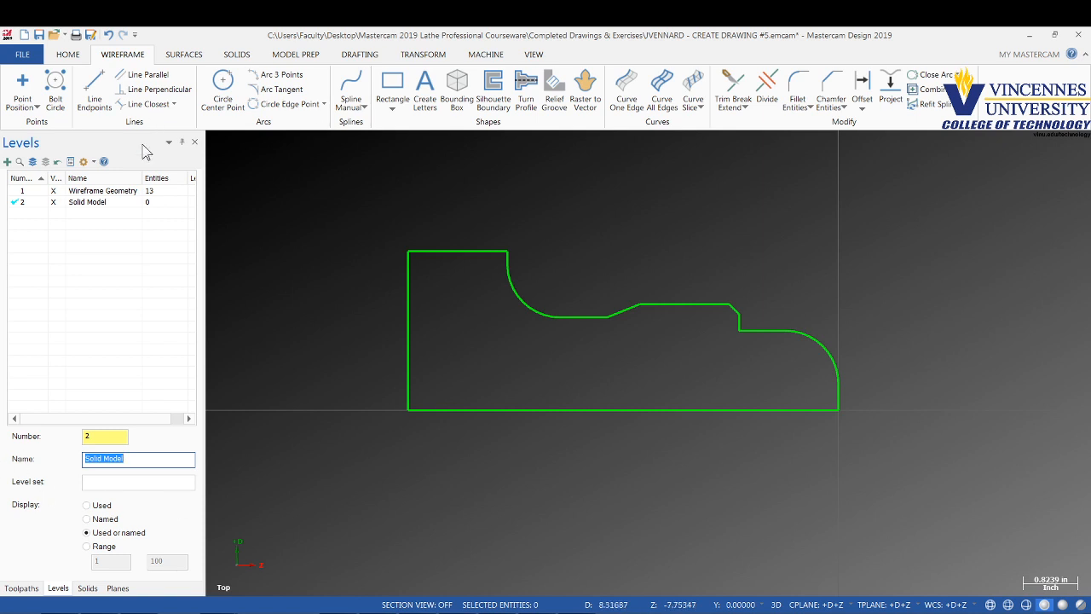
left_click(33, 202)
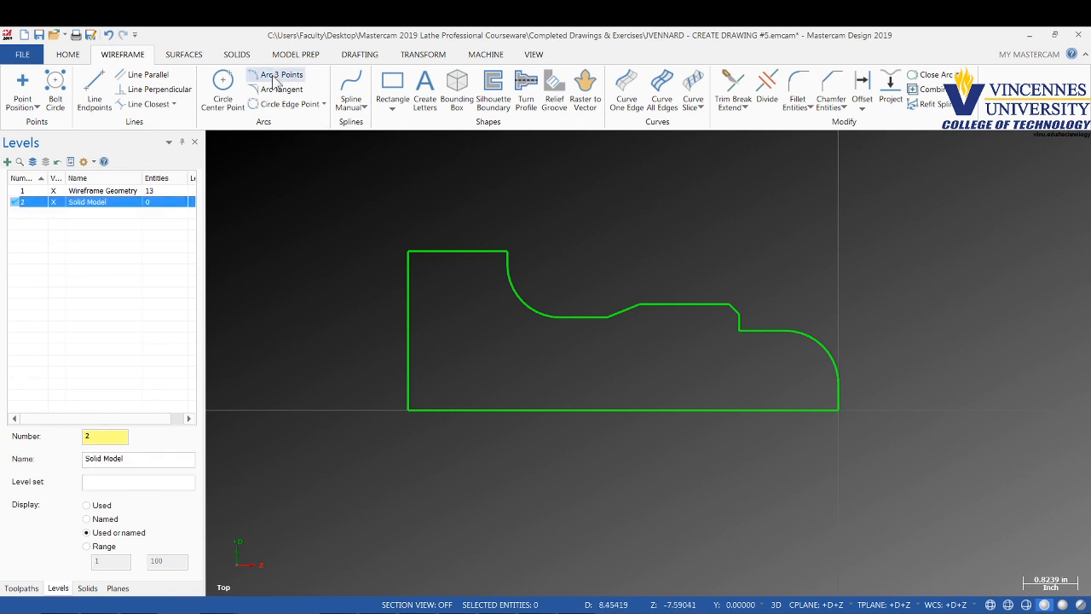
Step: Revolve the closed wireframe profile from 0 to 360 degrees about its centerline to create a solid body
left_click(238, 56)
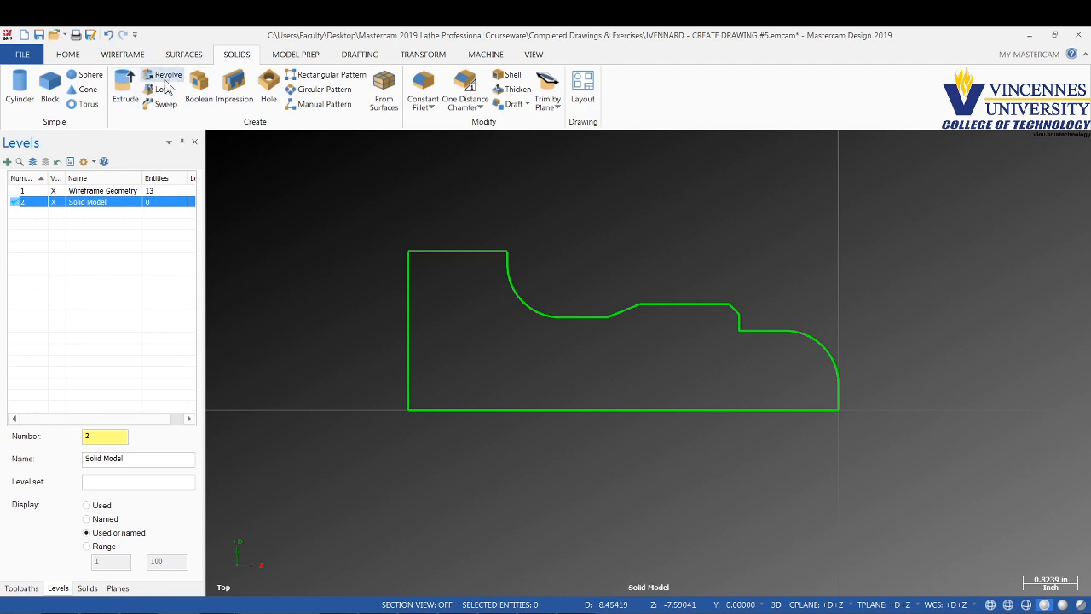
left_click(167, 77)
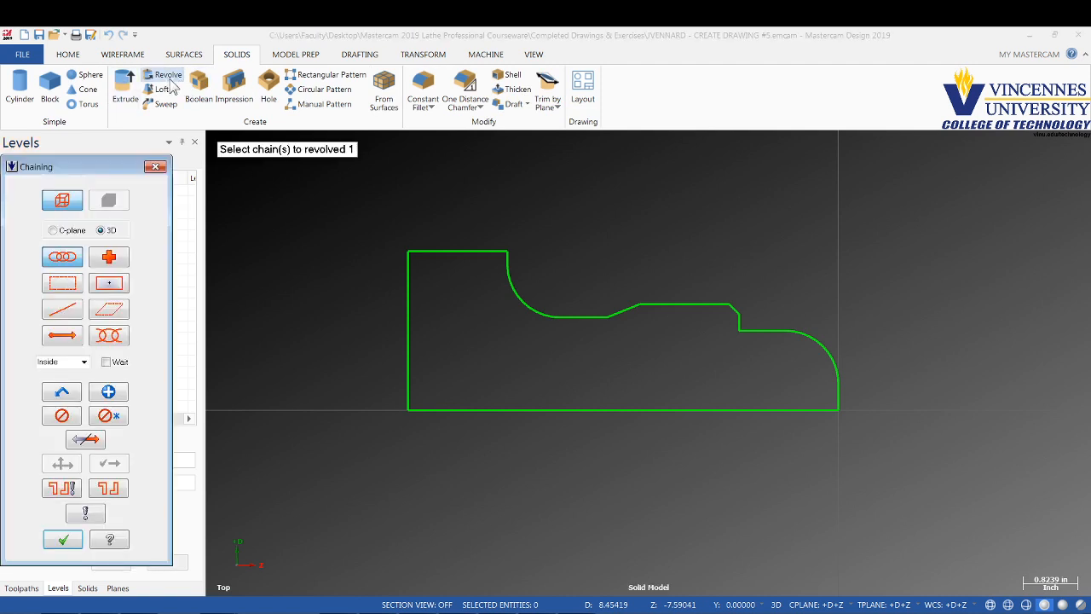
left_click(430, 412)
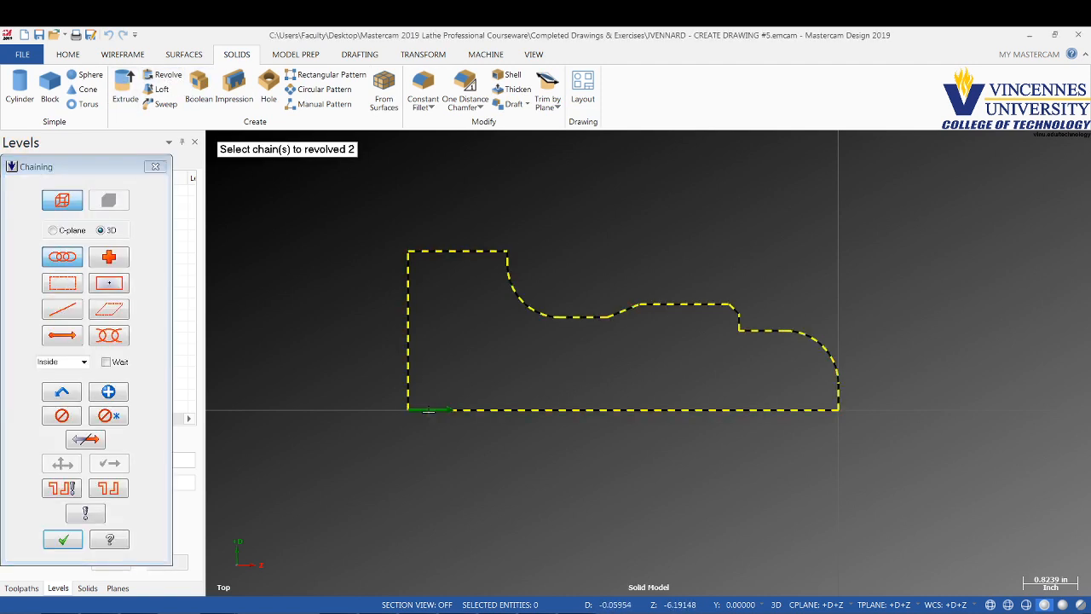
key("Return")
left_click(460, 409)
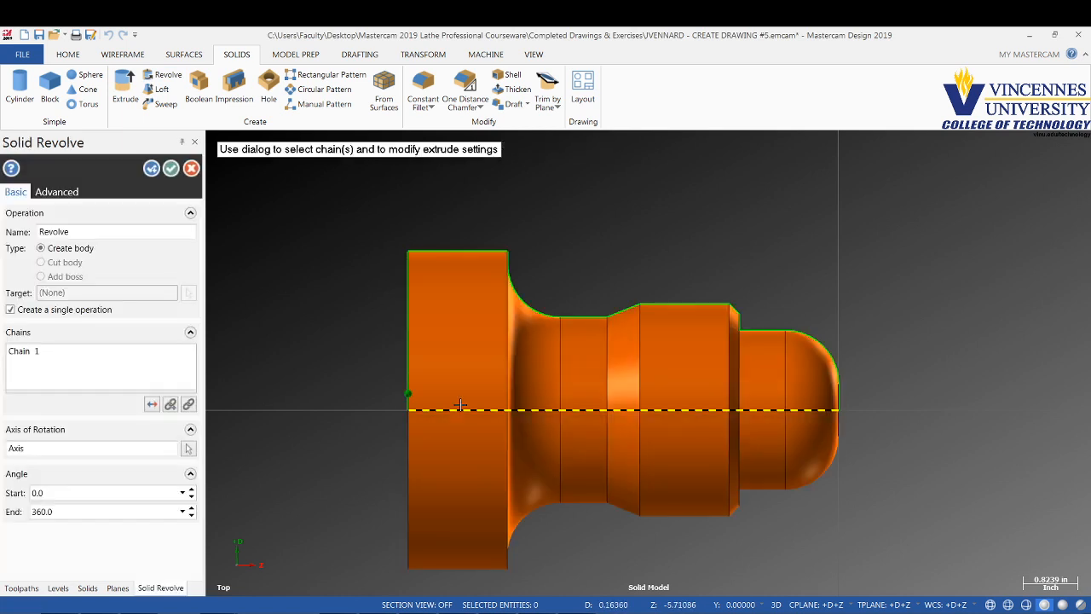
left_click(170, 168)
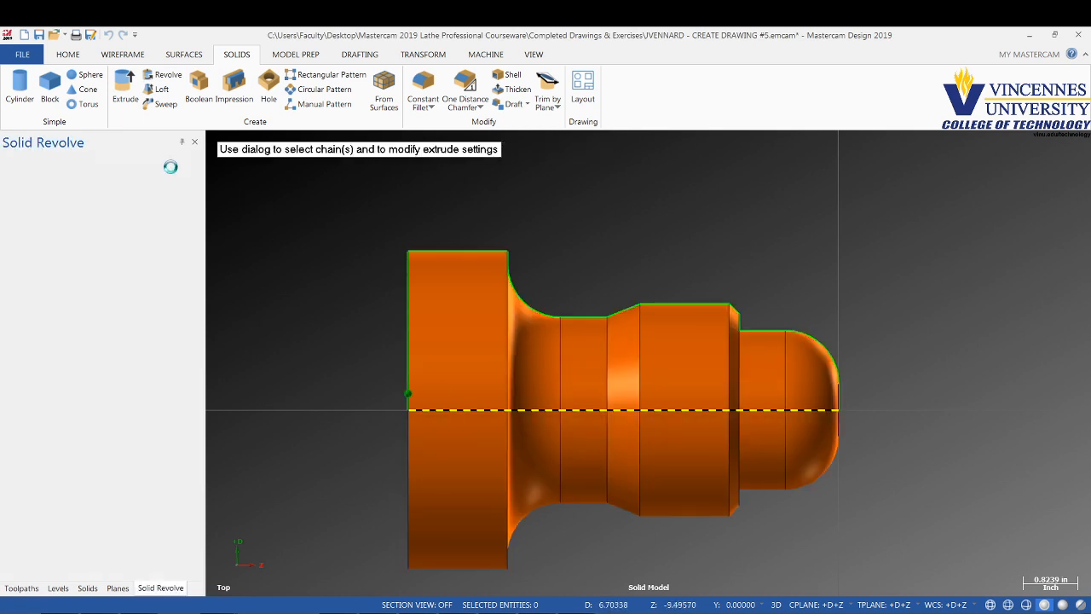
Step: Create level 3 named Dimension Geometry as the active level
left_click(98, 435)
type("3")
key("Return")
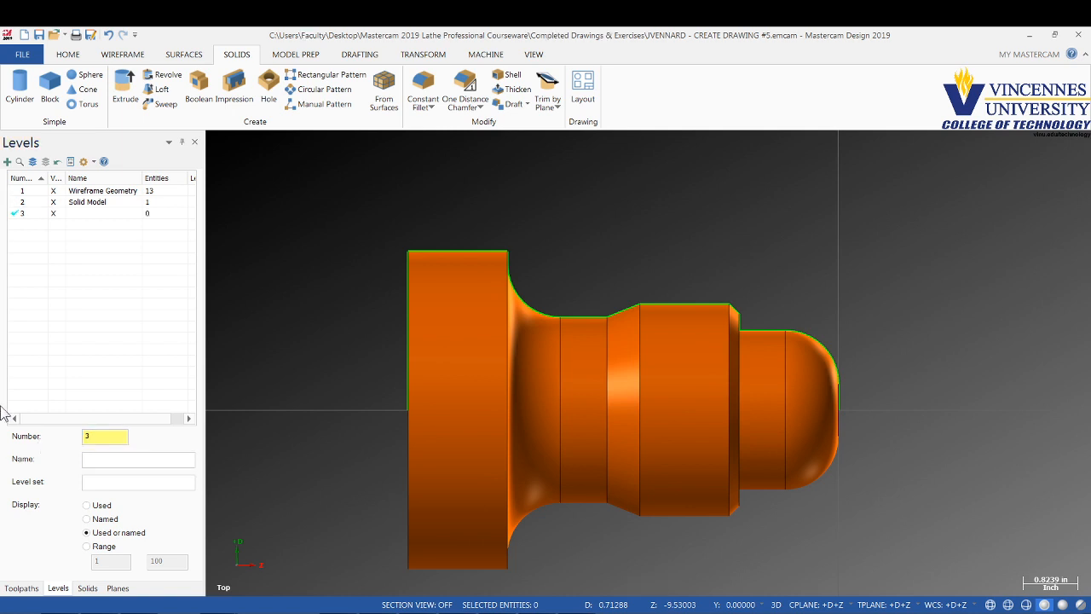
left_click(145, 460)
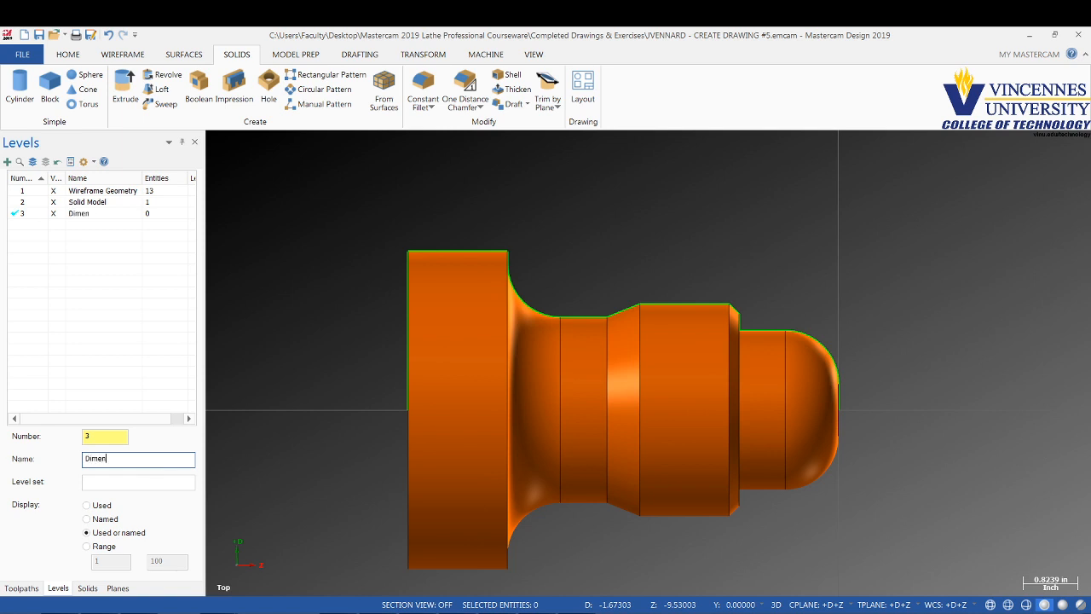
type("y")
key("Return")
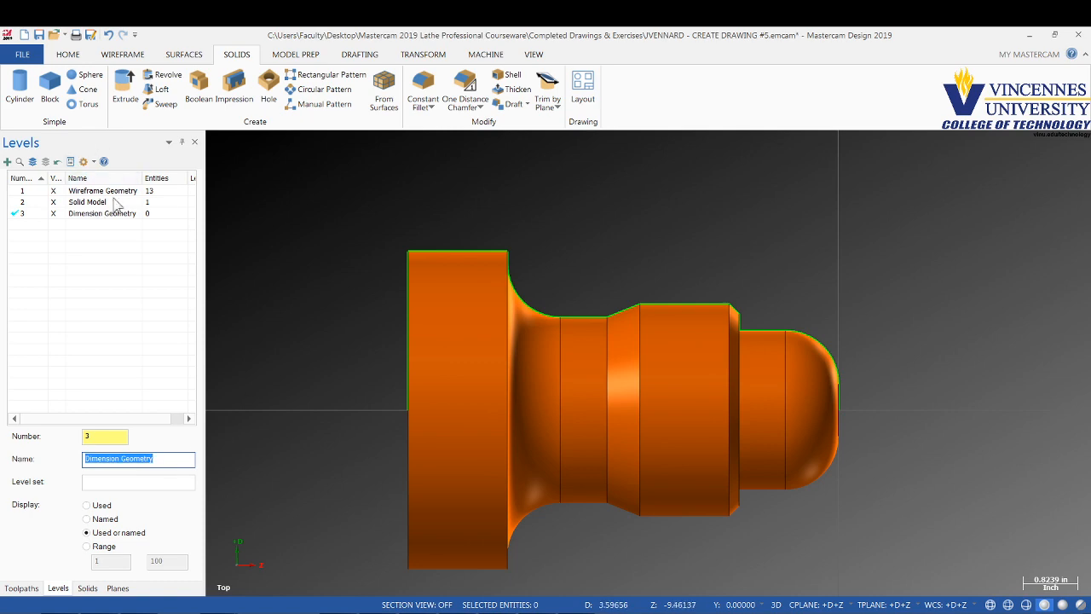
Step: Hide the Wireframe Geometry level and create a full turn profile of the solid with the Spin method
left_click(56, 193)
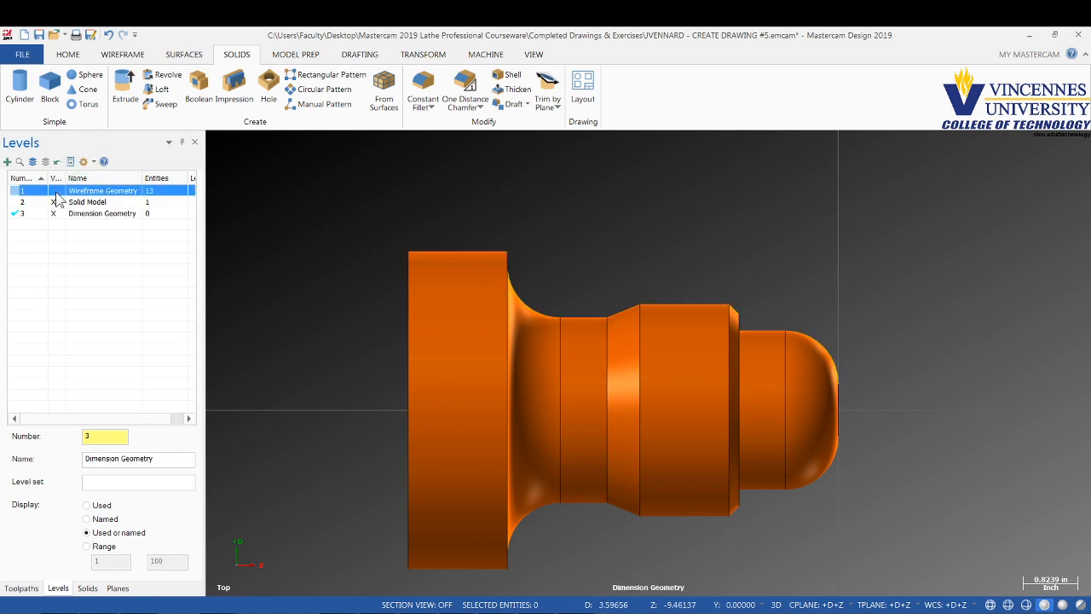
left_click(462, 380)
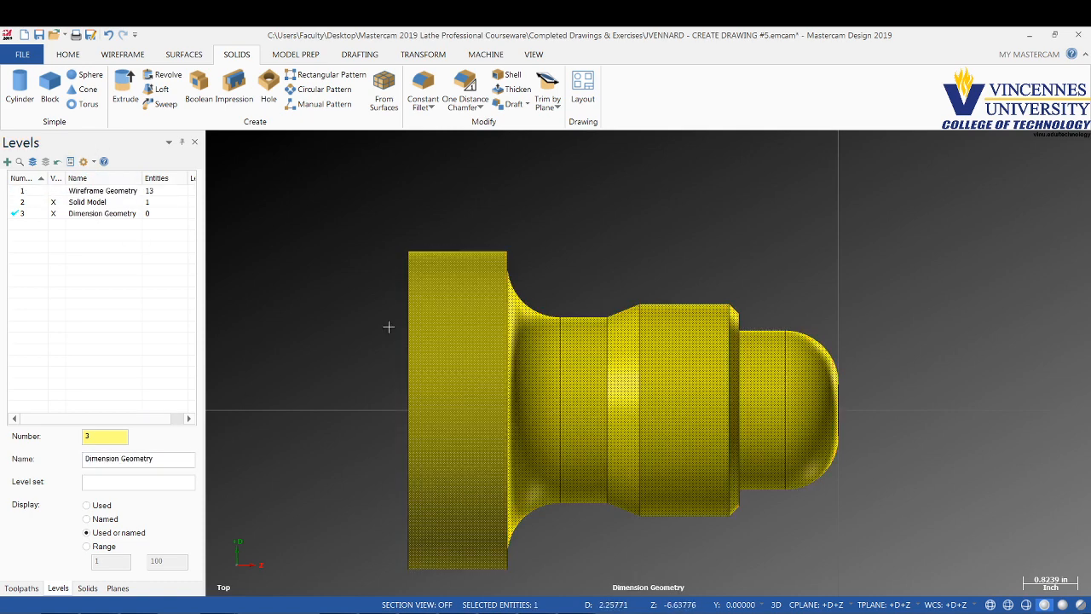
left_click(121, 54)
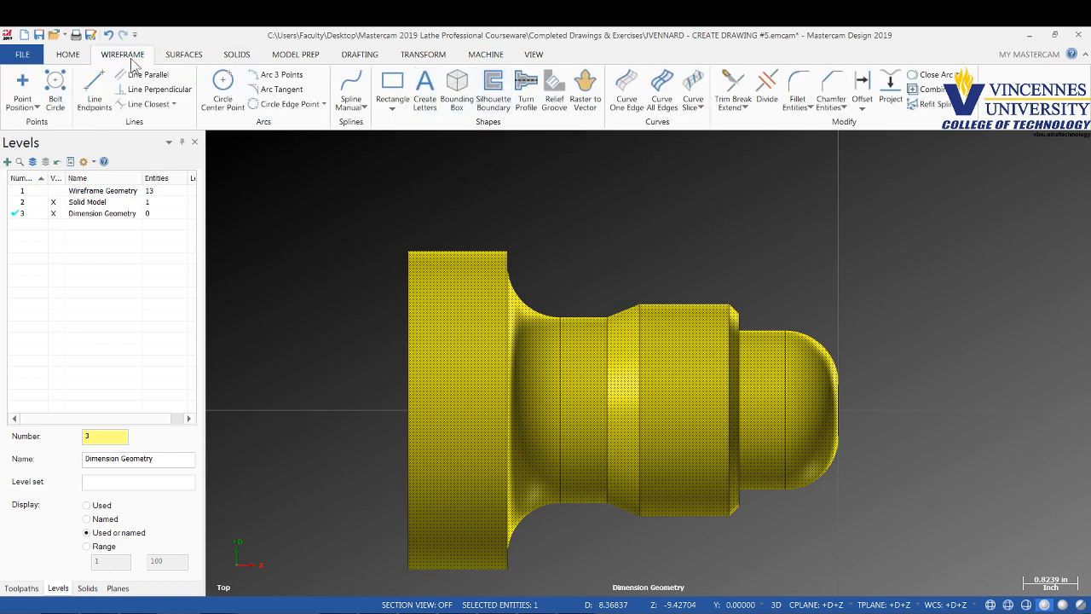
left_click(527, 88)
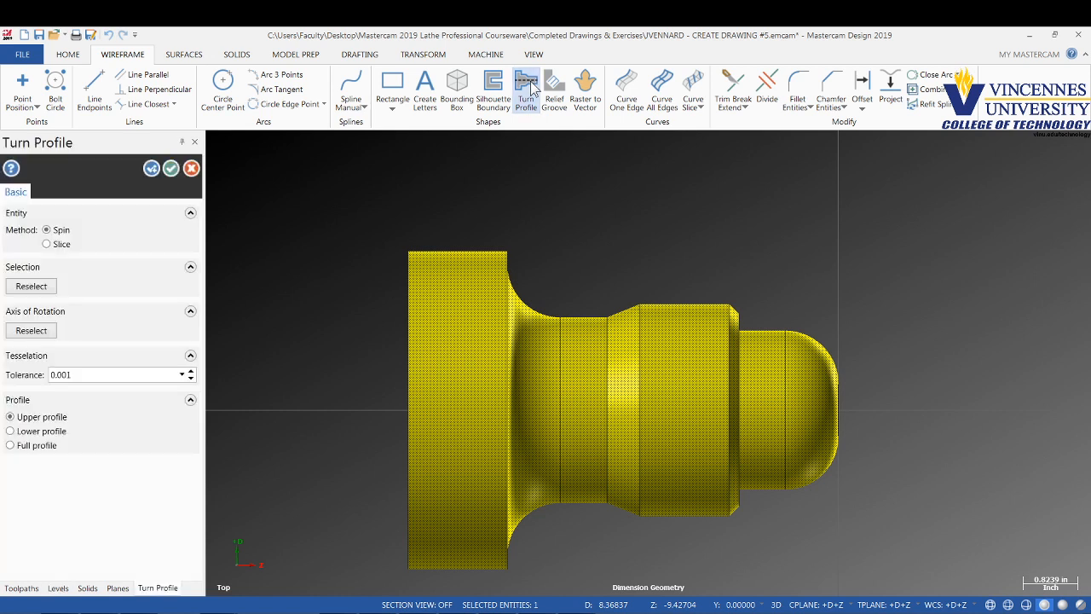
left_click(21, 451)
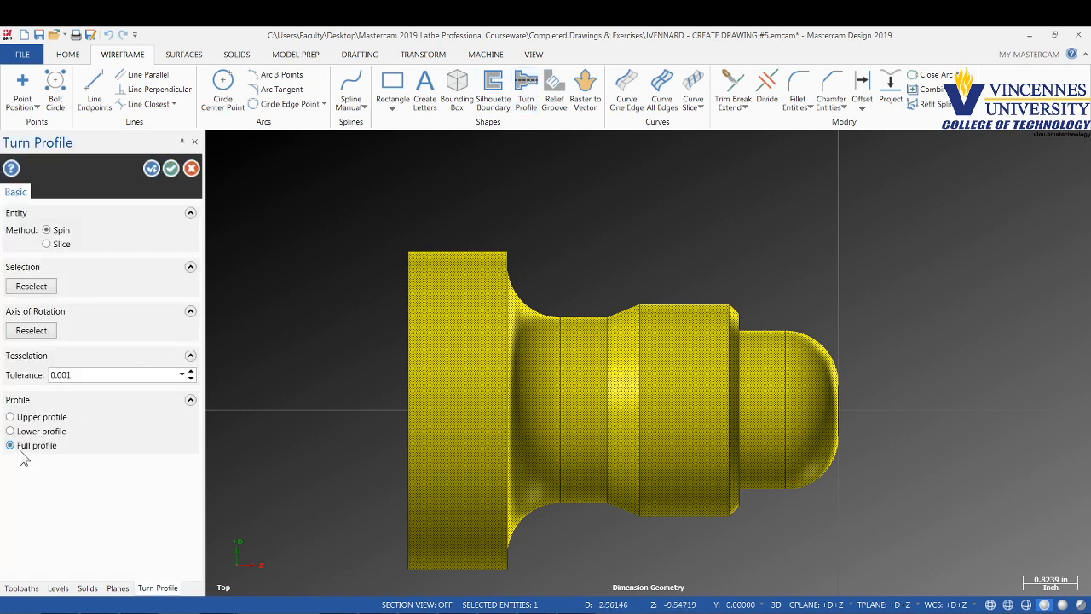
left_click(172, 169)
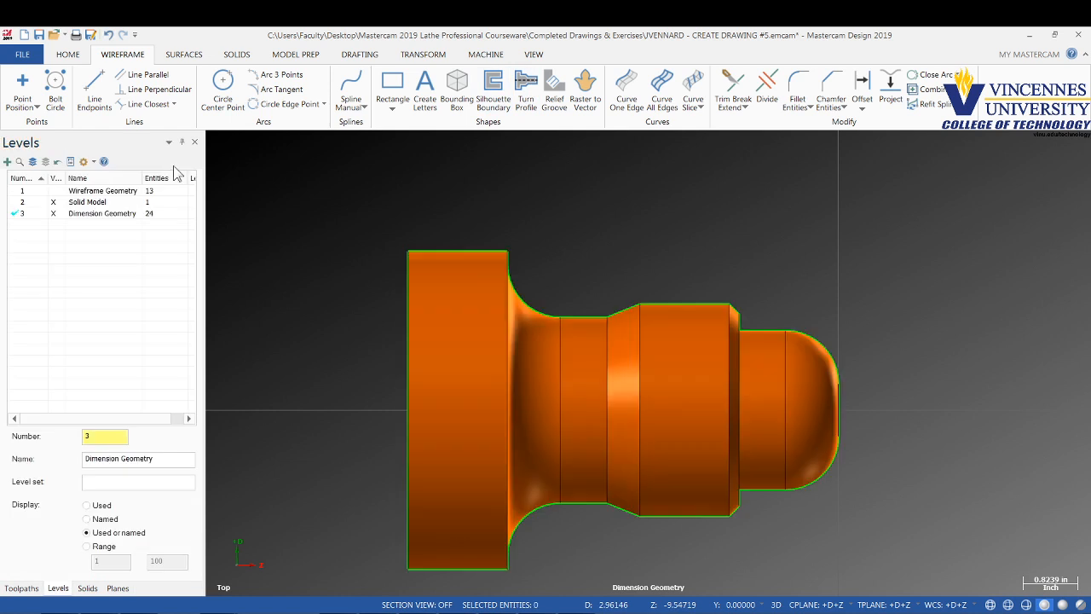
Step: Hide the Solid Model level and add a smart dimension for the flange's outer diameter, placed behind the part's back face
left_click(53, 202)
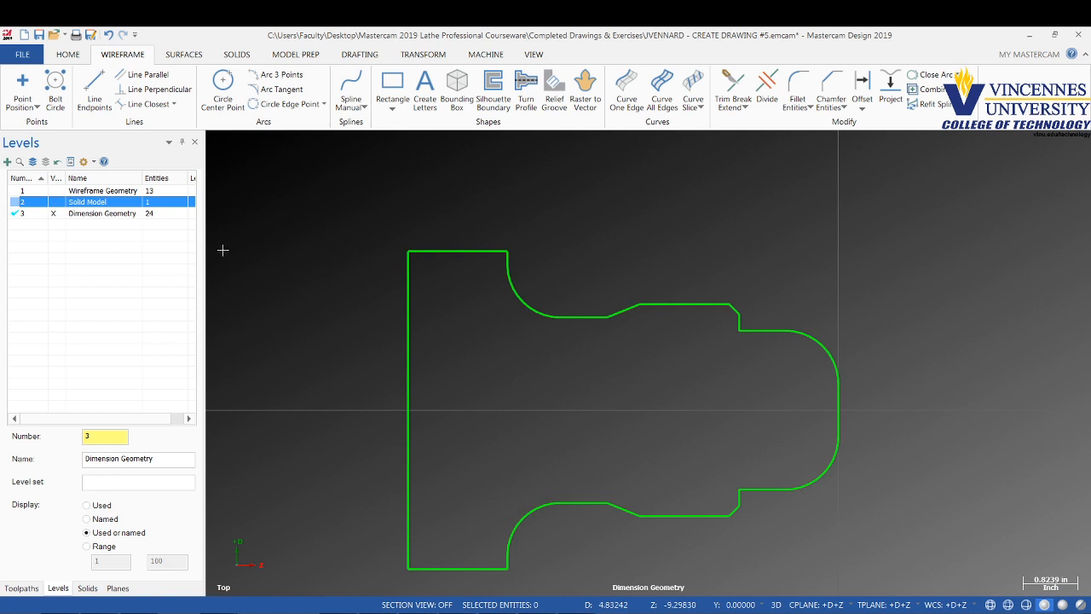
scroll(677, 236, "down", 3)
scroll(818, 317, "up", 2)
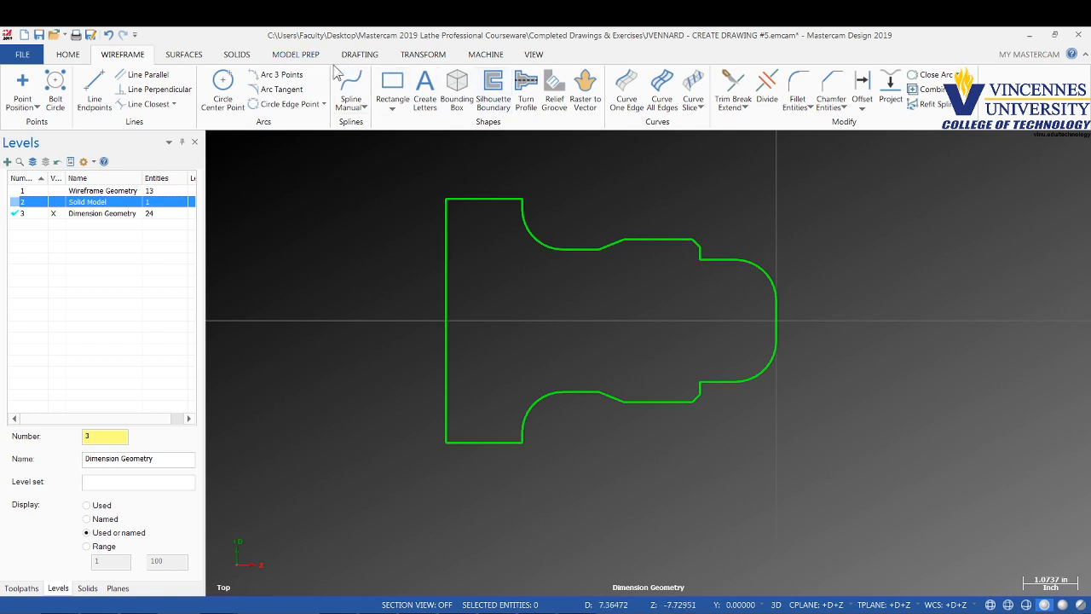
left_click(418, 56)
left_click(381, 56)
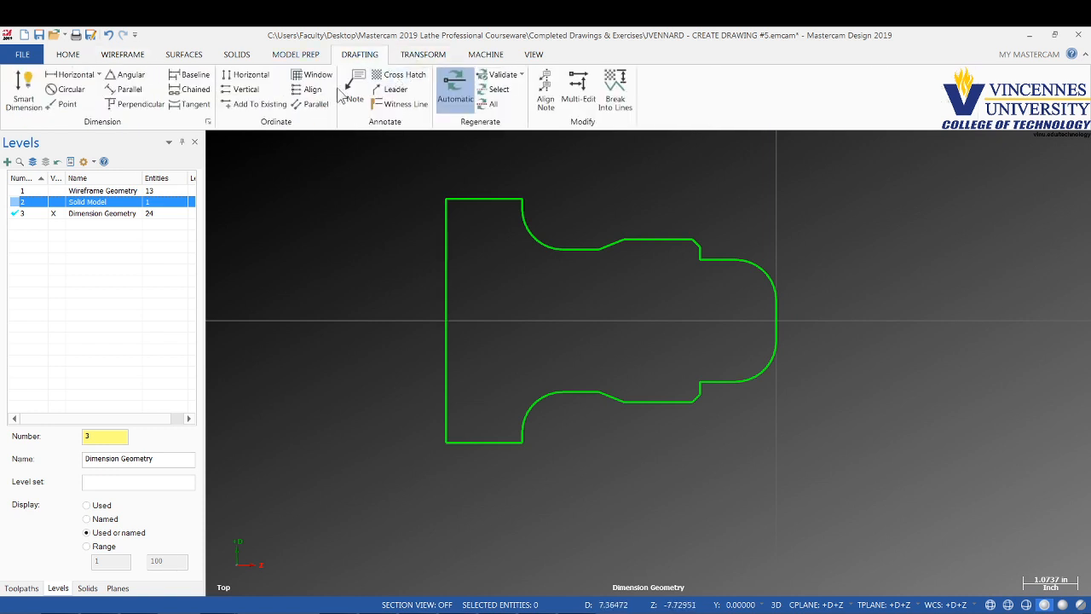
left_click(23, 90)
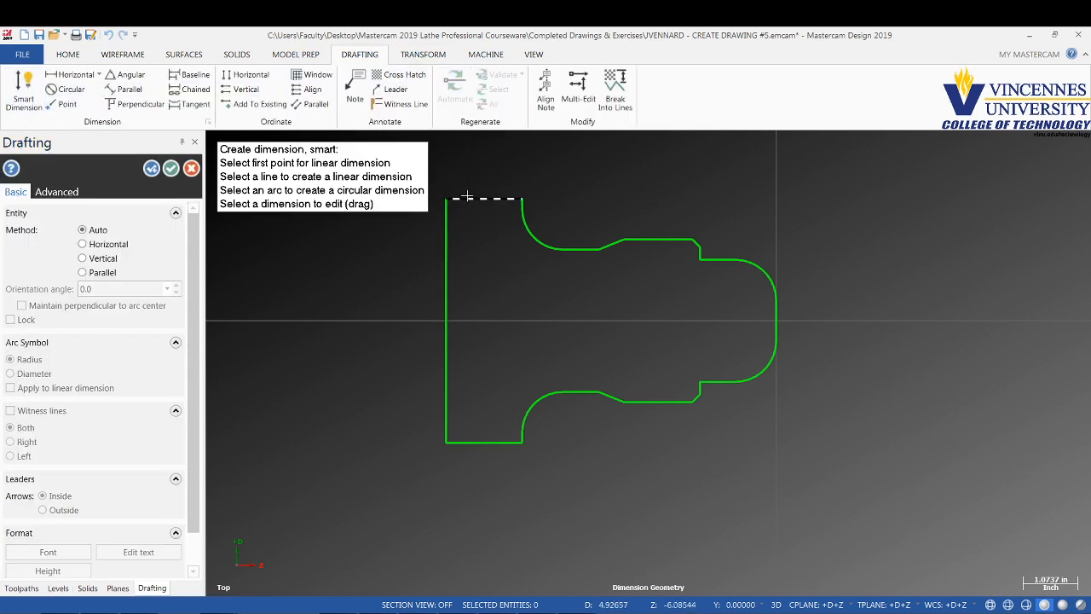
left_click(467, 199)
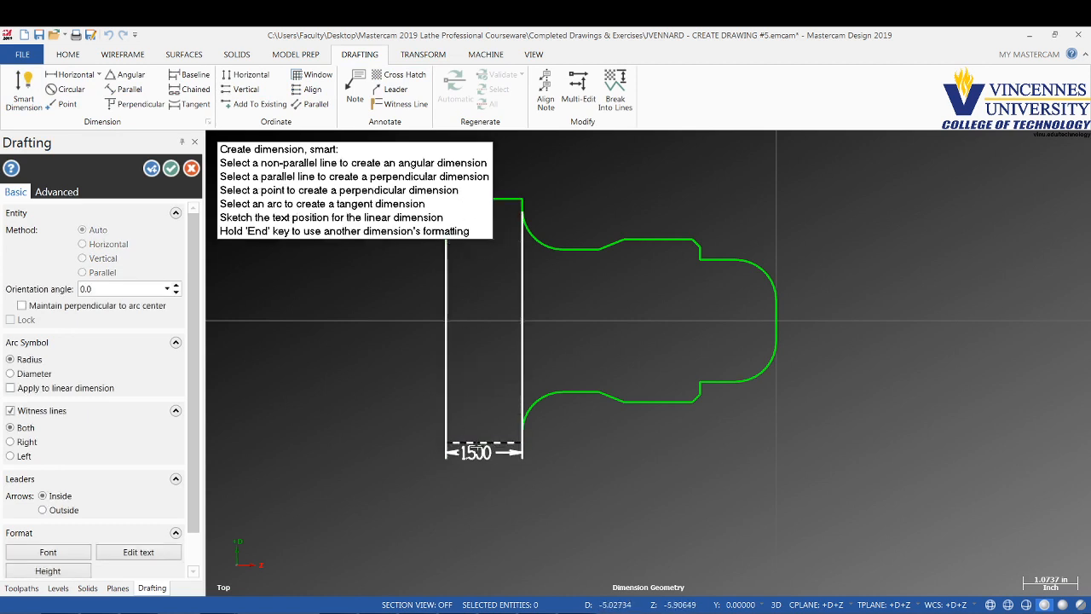
left_click(464, 442)
left_click(290, 321)
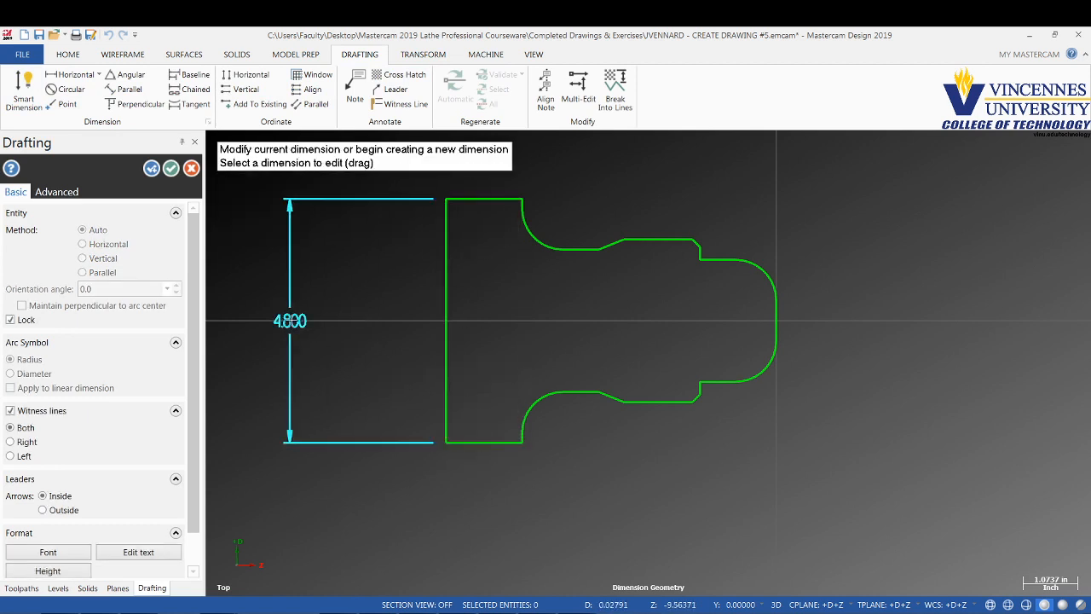
Step: Dimension the neck diameter behind the back face and the radius of the upper fillet between flange and neck
left_click(580, 249)
left_click(576, 392)
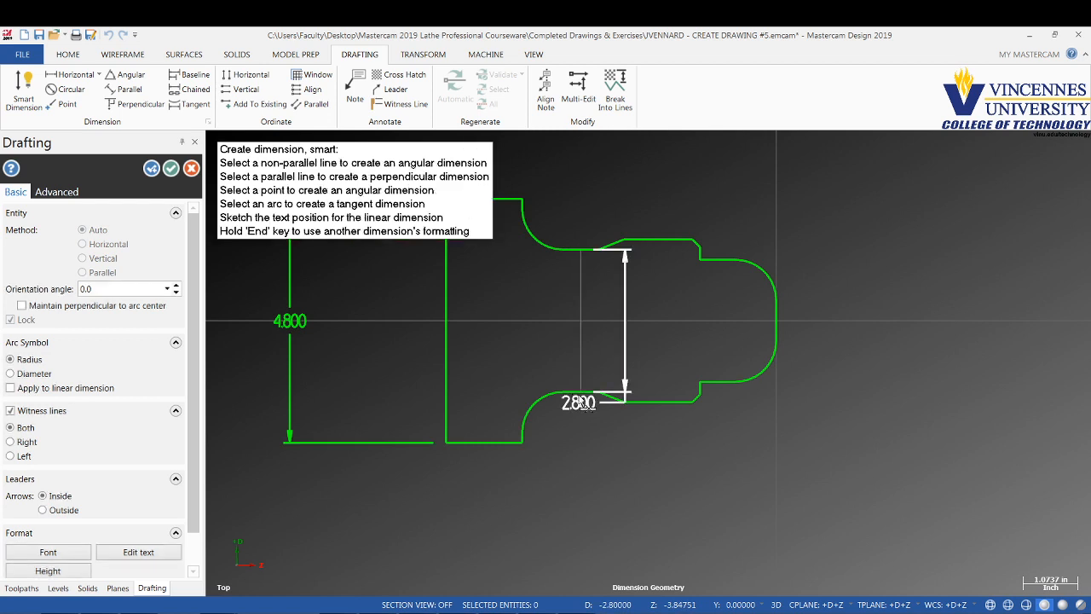
left_click(361, 320)
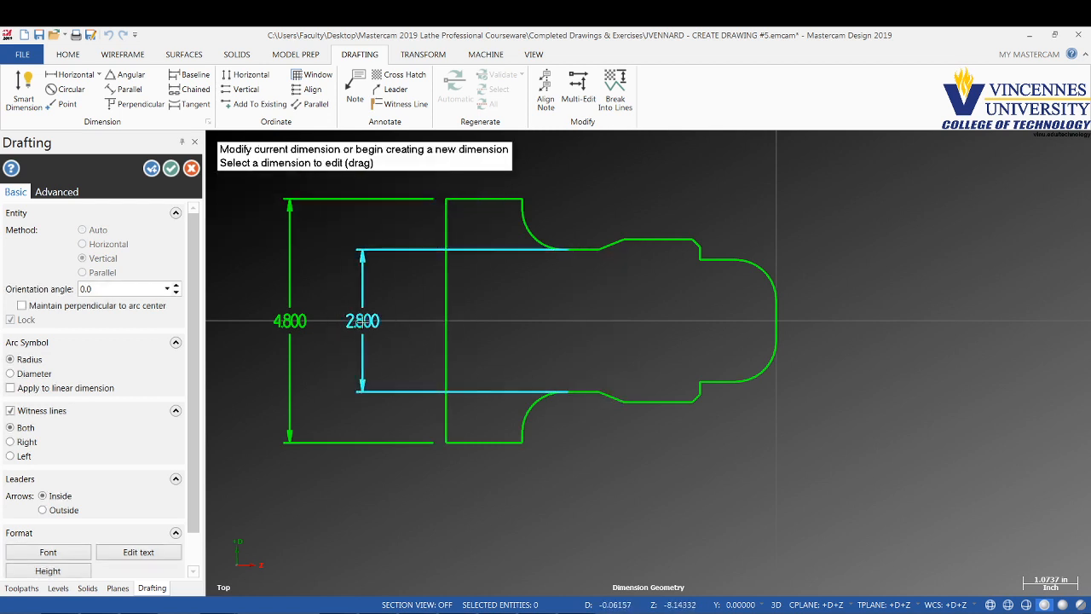
scroll(388, 320, "down", 2)
left_click(488, 248)
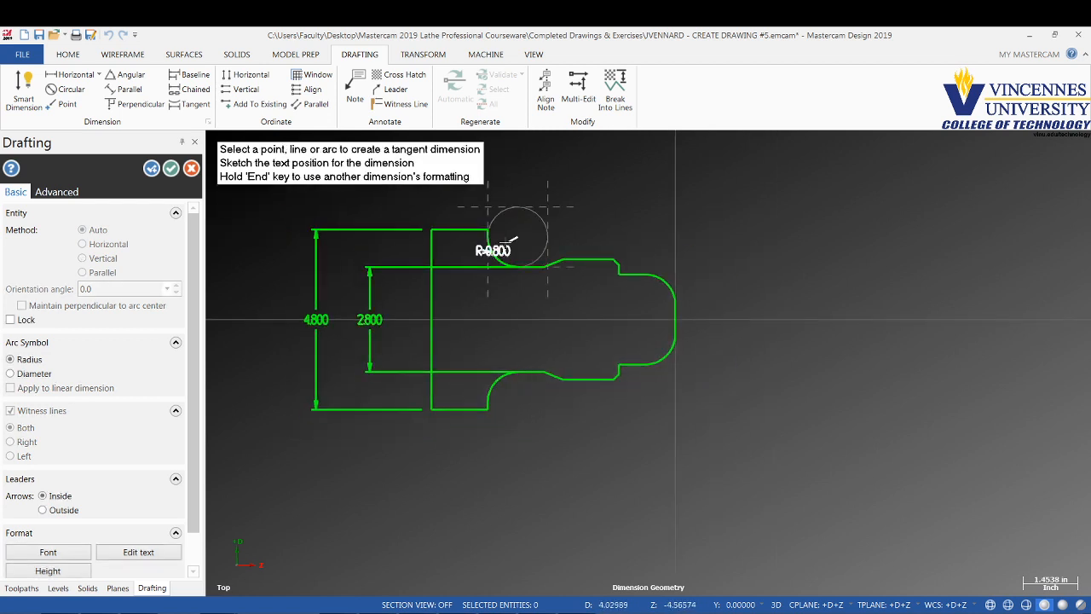
left_click(534, 225)
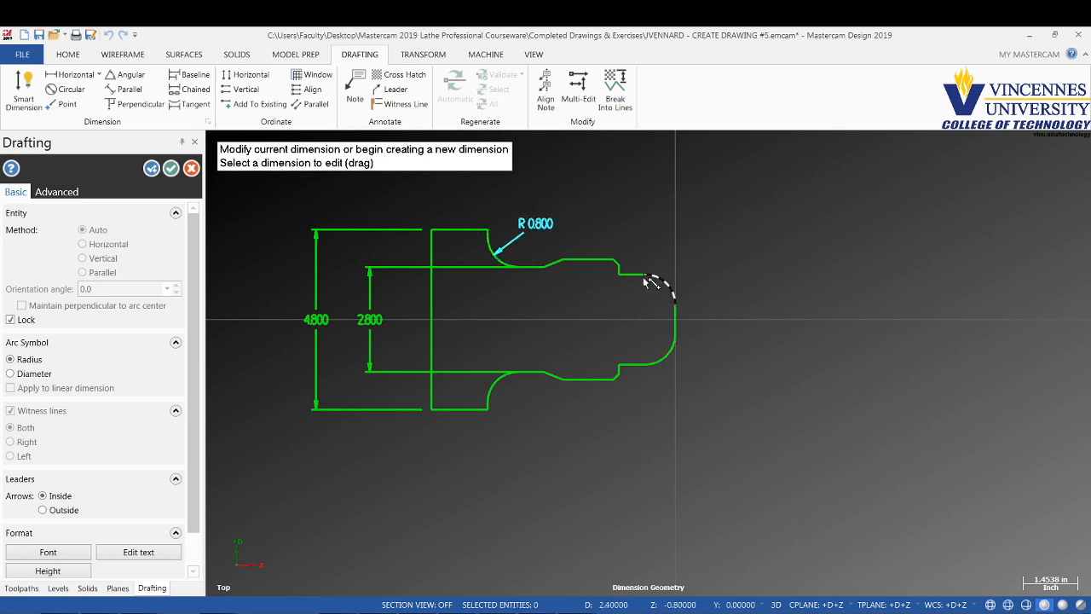
Step: Dimension the middle diameter and the front diameter, placing both dimensions ahead of the front face
scroll(727, 322, "up", 1)
scroll(727, 322, "up", 1)
left_click(546, 246)
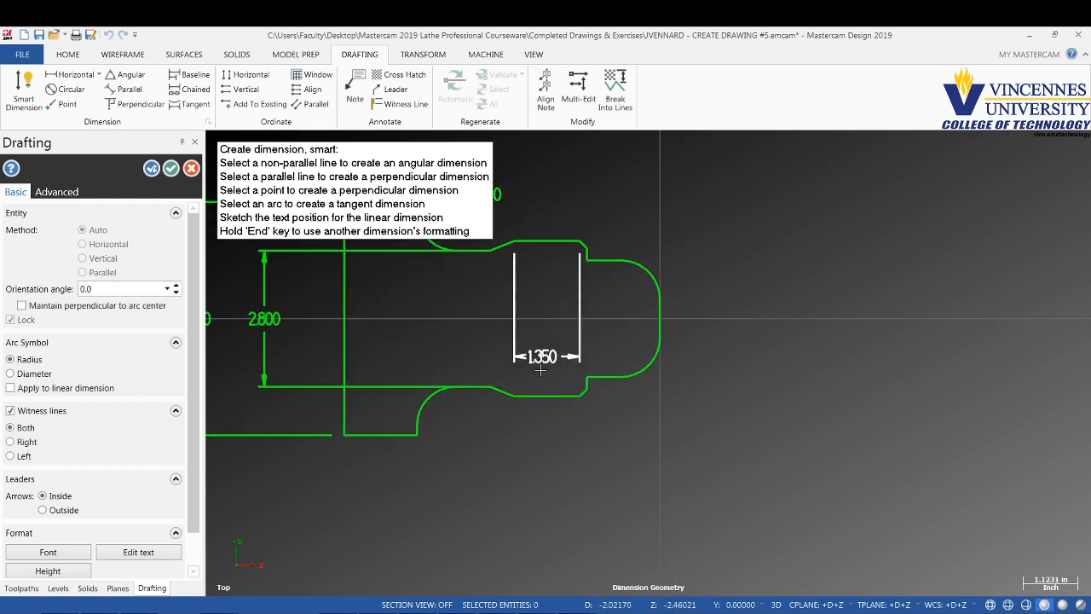
left_click(550, 393)
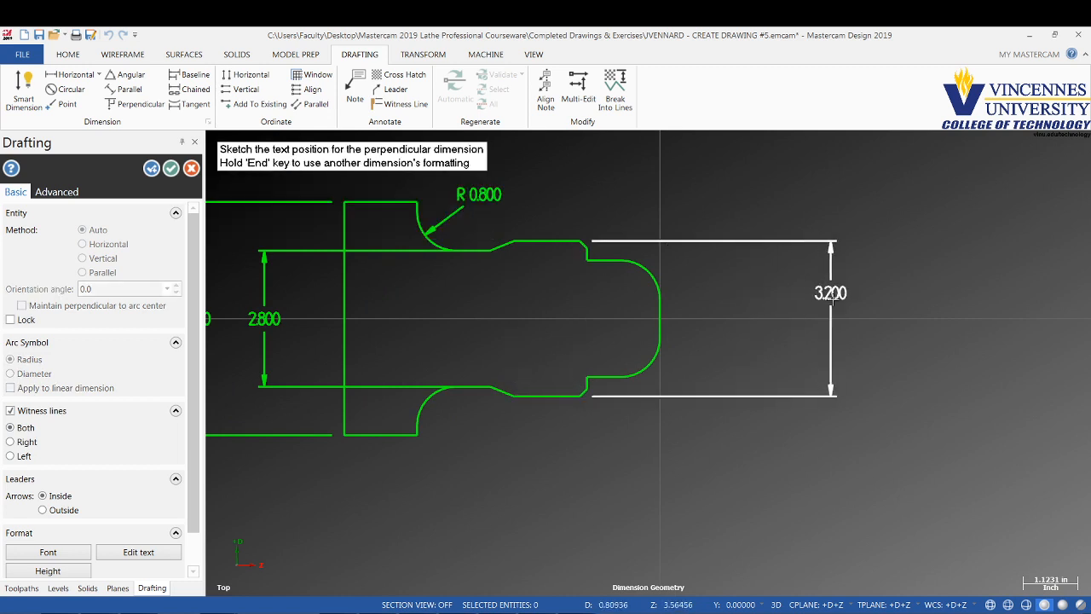
left_click(833, 318)
left_click(604, 260)
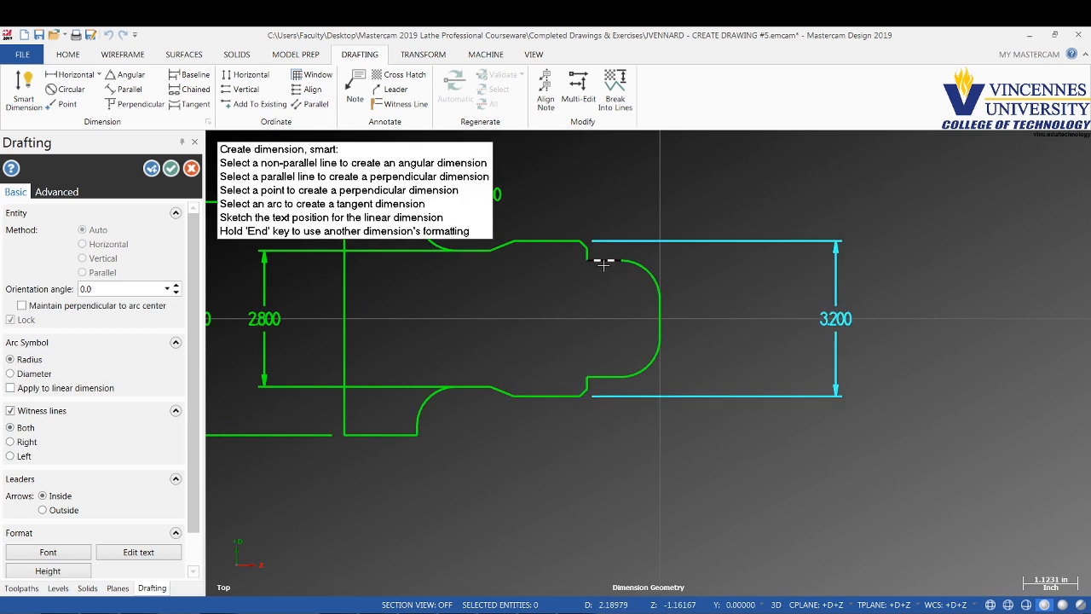
left_click(611, 374)
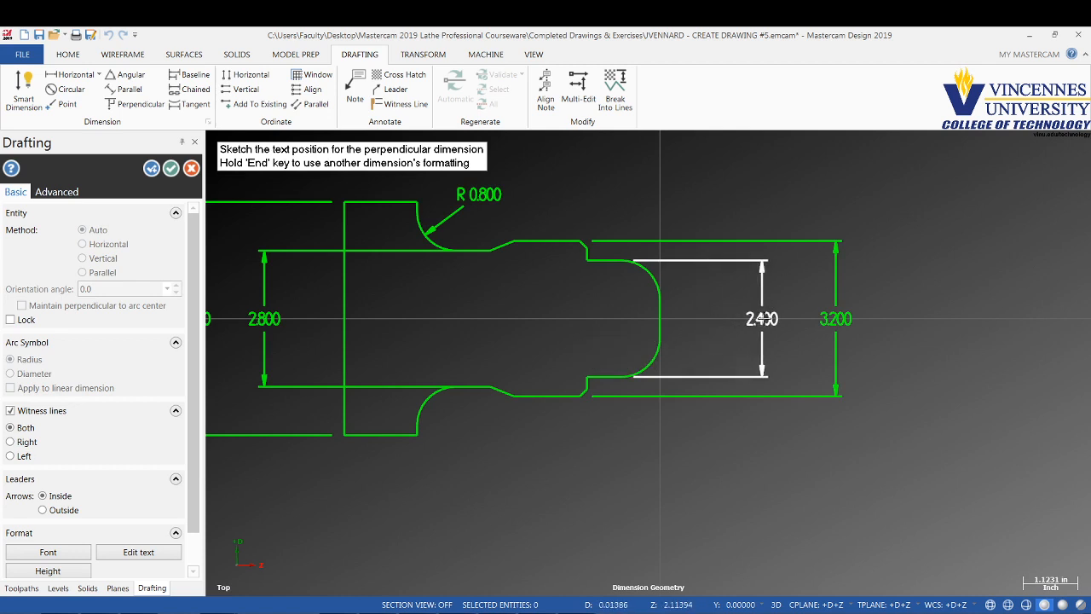
left_click(775, 319)
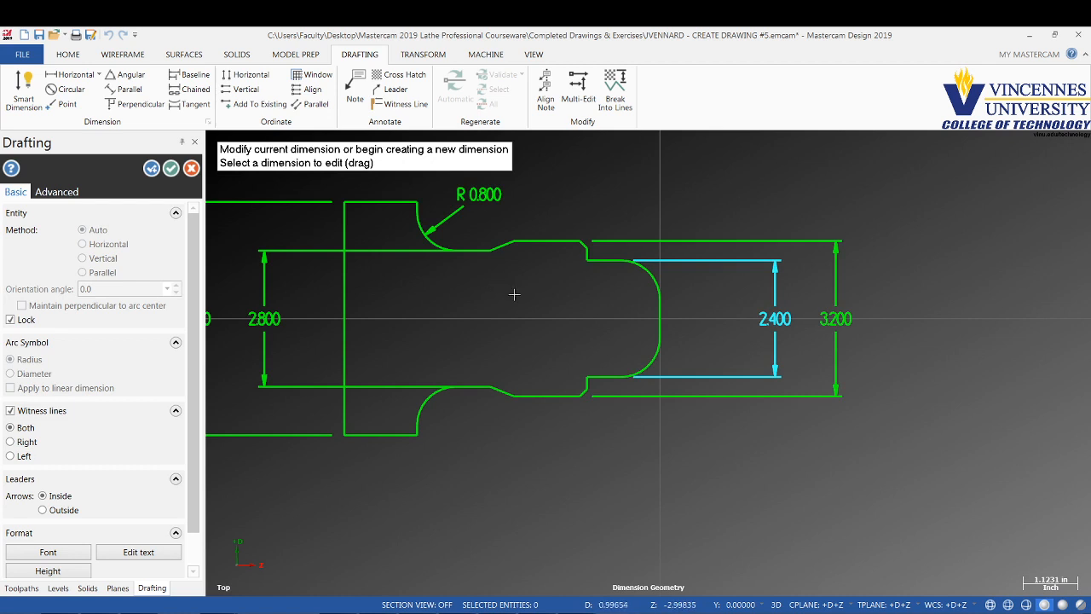
Step: Dimension the horizontal lengths from the front face's center to the front shoulder and to the taper's large end, below the part
left_click(660, 317)
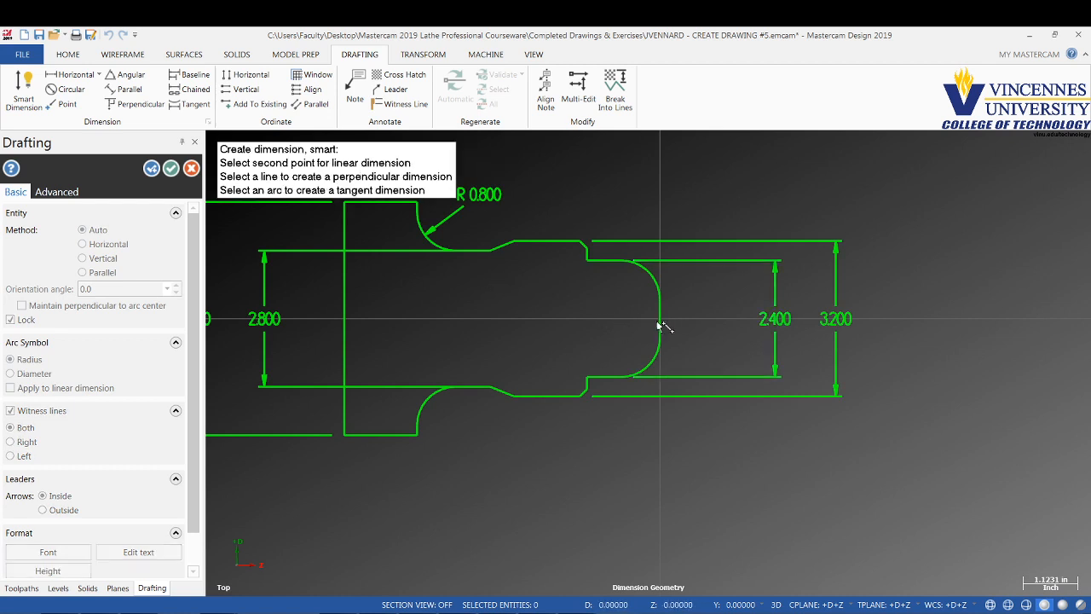
left_click(586, 379)
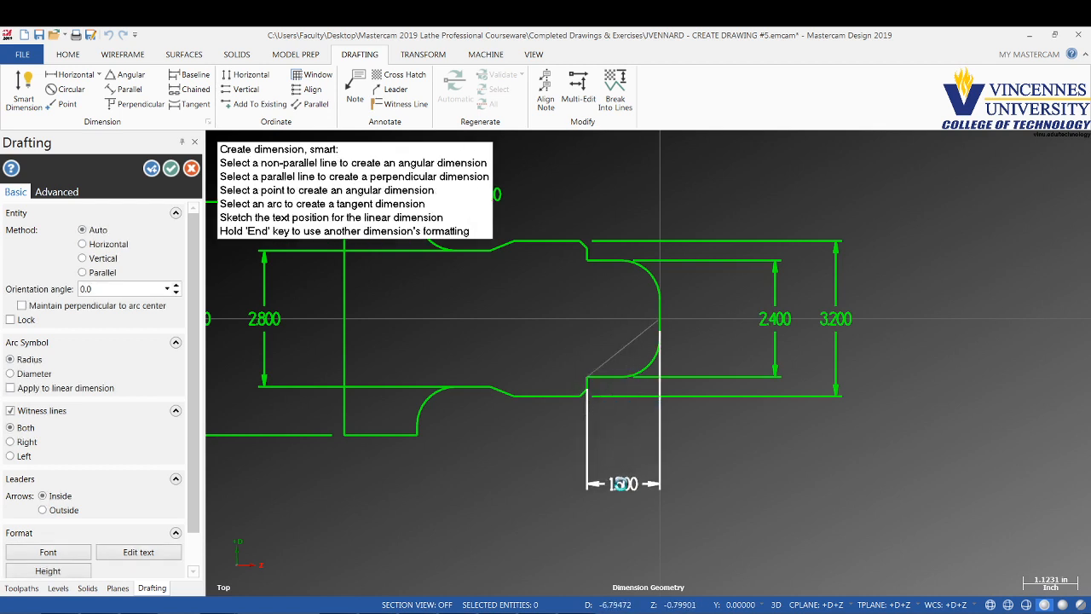
left_click(622, 476)
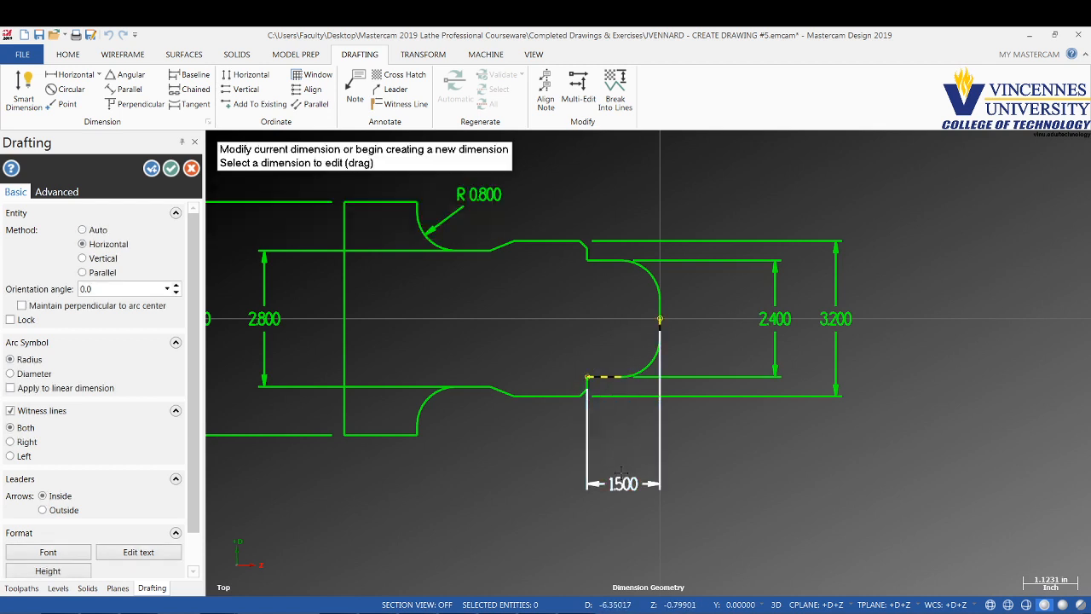
left_click(662, 321)
left_click(516, 245)
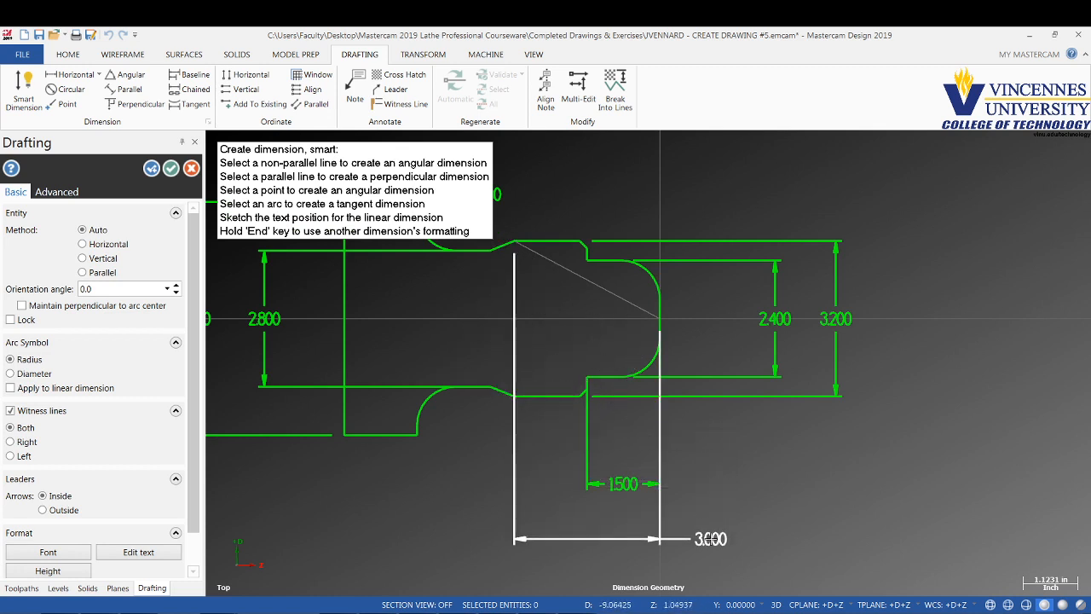
left_click(710, 538)
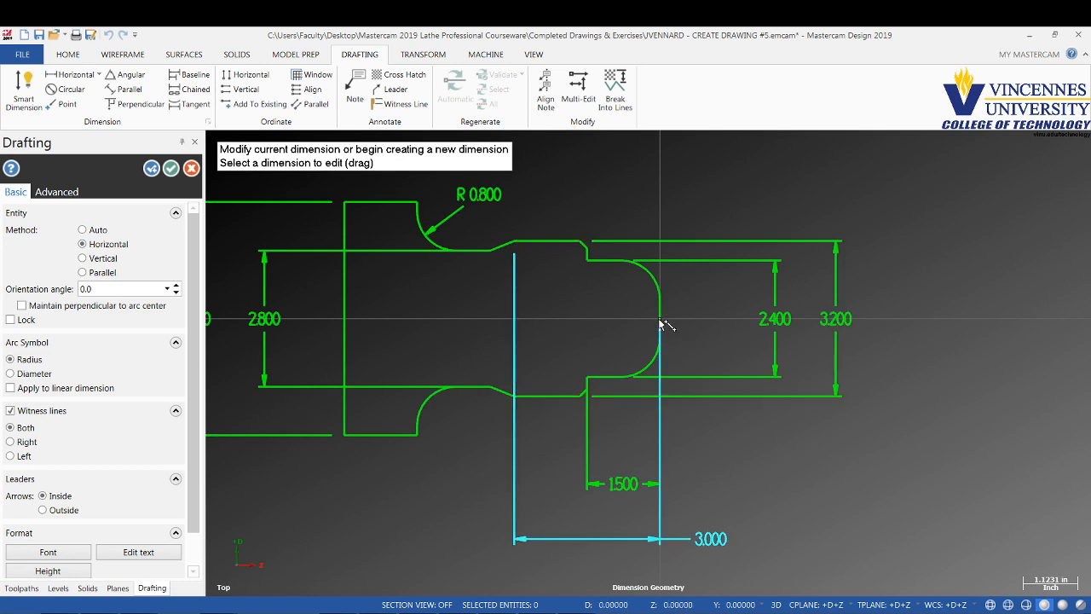
Step: Dimension the horizontal lengths from the front face's center to the flange's front face and to the part's back face, below the part
left_click(511, 389)
left_click(426, 435)
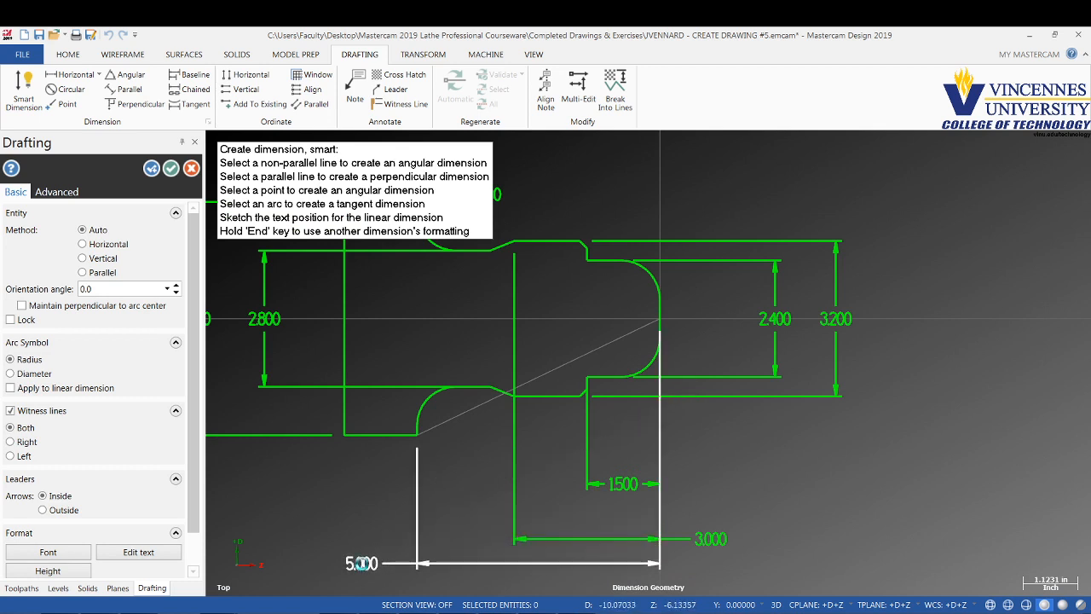
left_click(361, 563)
scroll(667, 335, "down", 2)
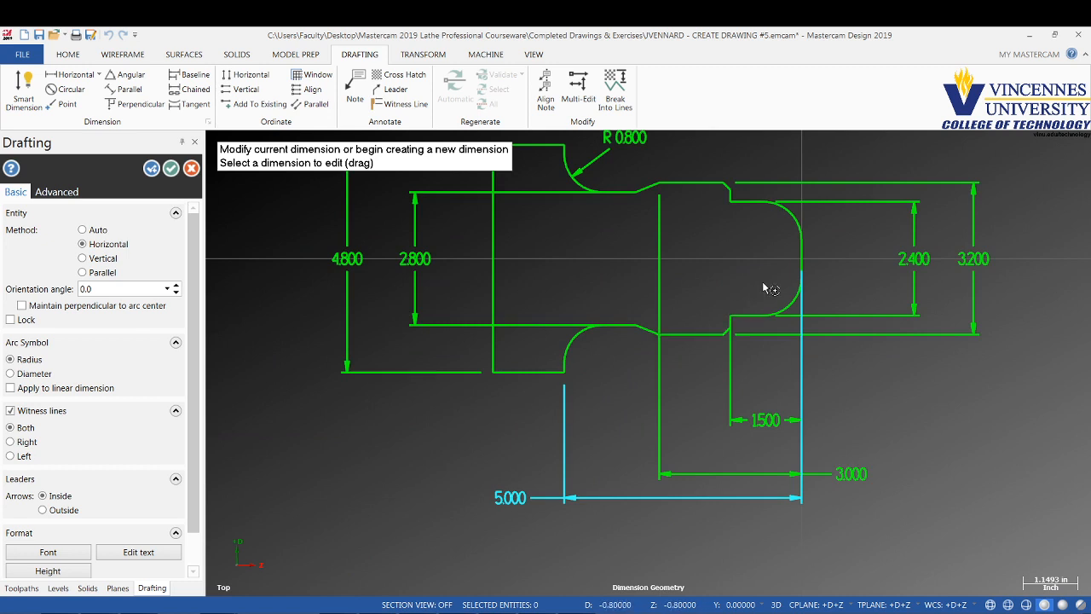
left_click(805, 264)
left_click(494, 260)
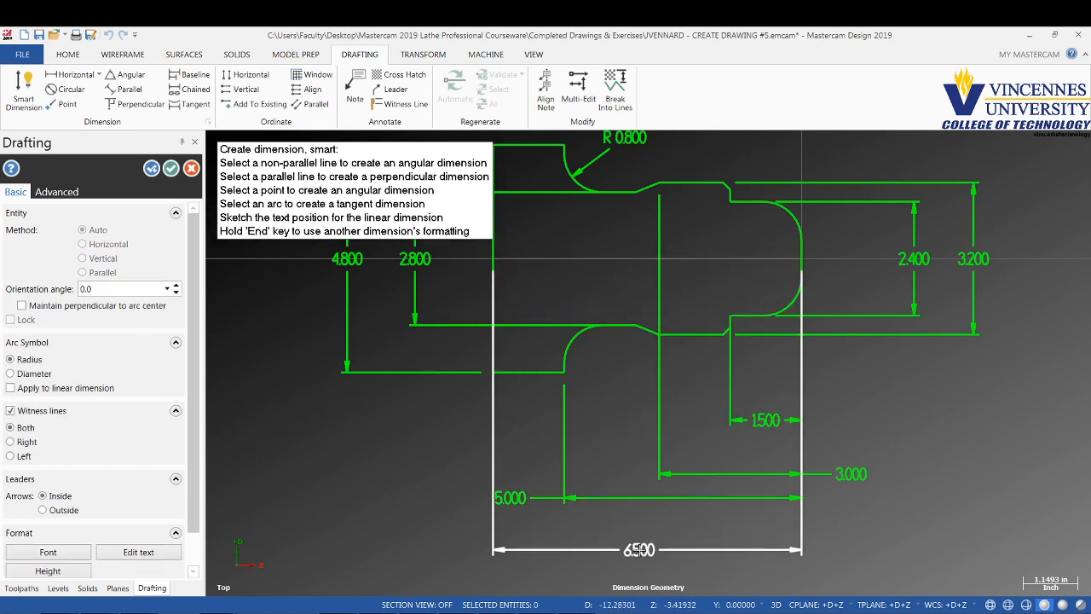
left_click(637, 550)
Step: Reposition the 5.000 and 3.000 length dimensions so each text sits centered between its witness lines, evenly spaced below the part
left_click(510, 498)
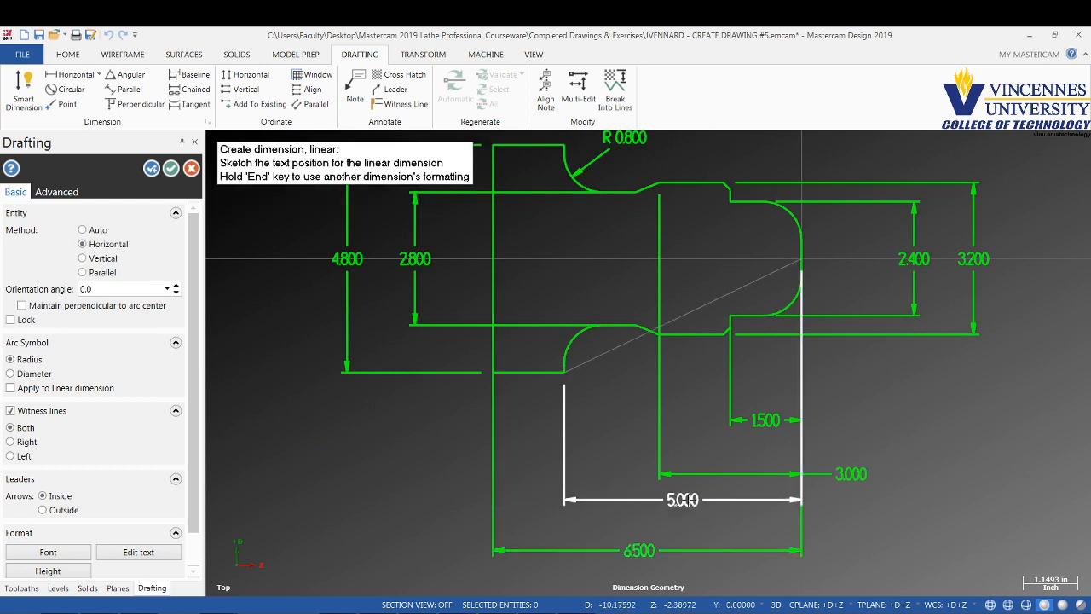
left_click(677, 512)
left_click(848, 473)
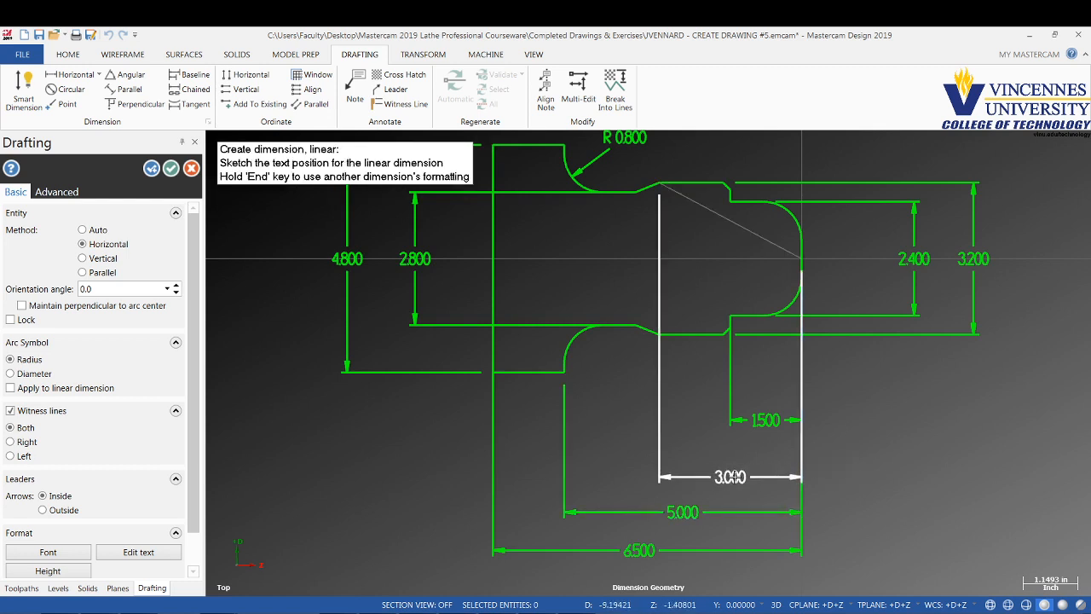
left_click(729, 477)
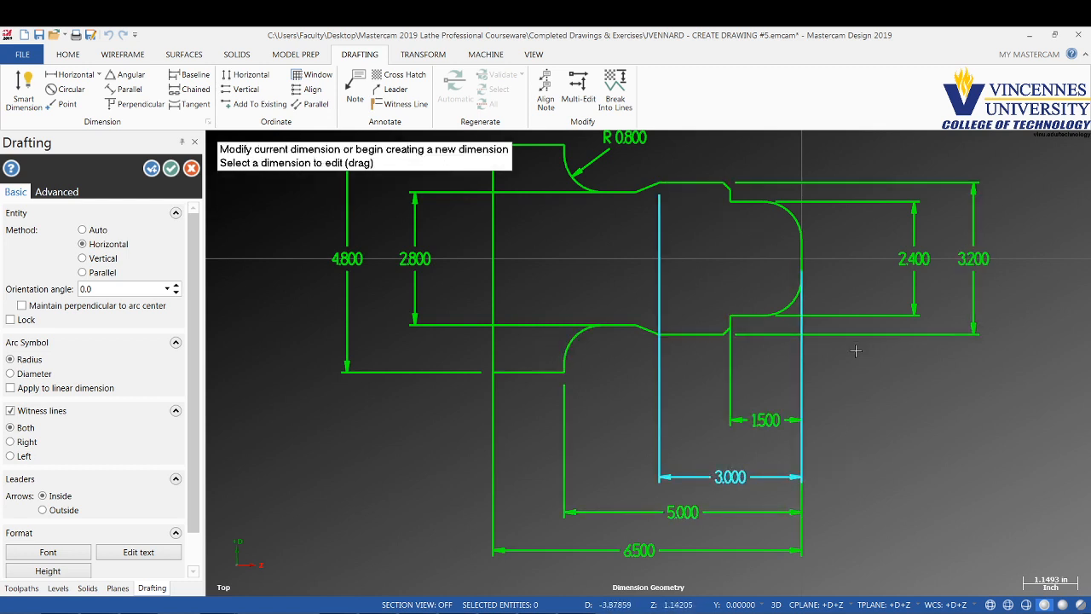
Step: Dimension the upper front corner's radius inside the profile and the upper chamfer's horizontal width above the part
scroll(782, 386, "down", 1)
scroll(796, 205, "up", 3)
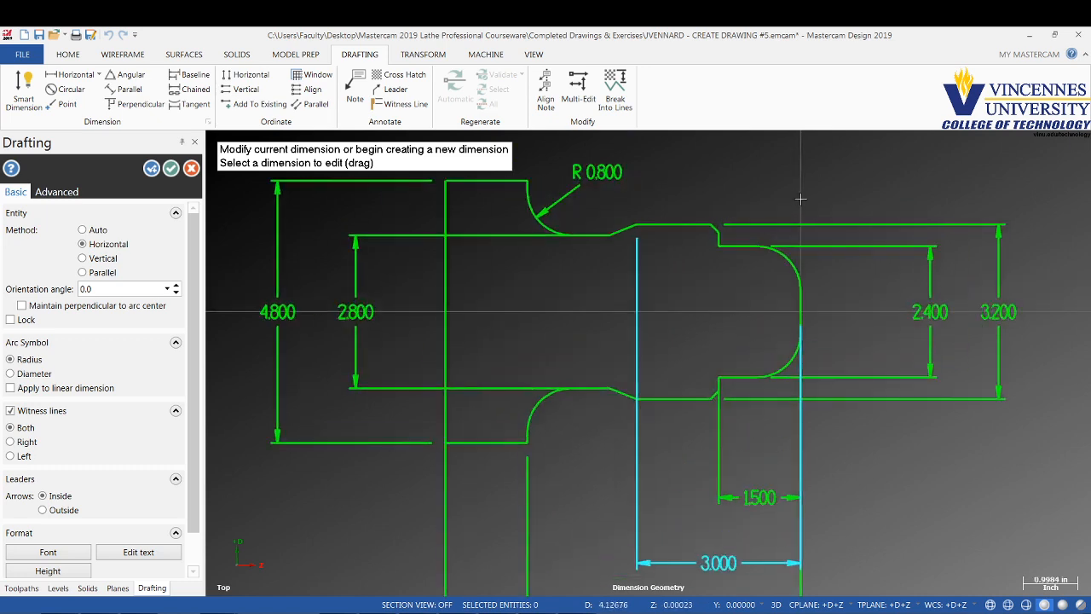
left_click(794, 279)
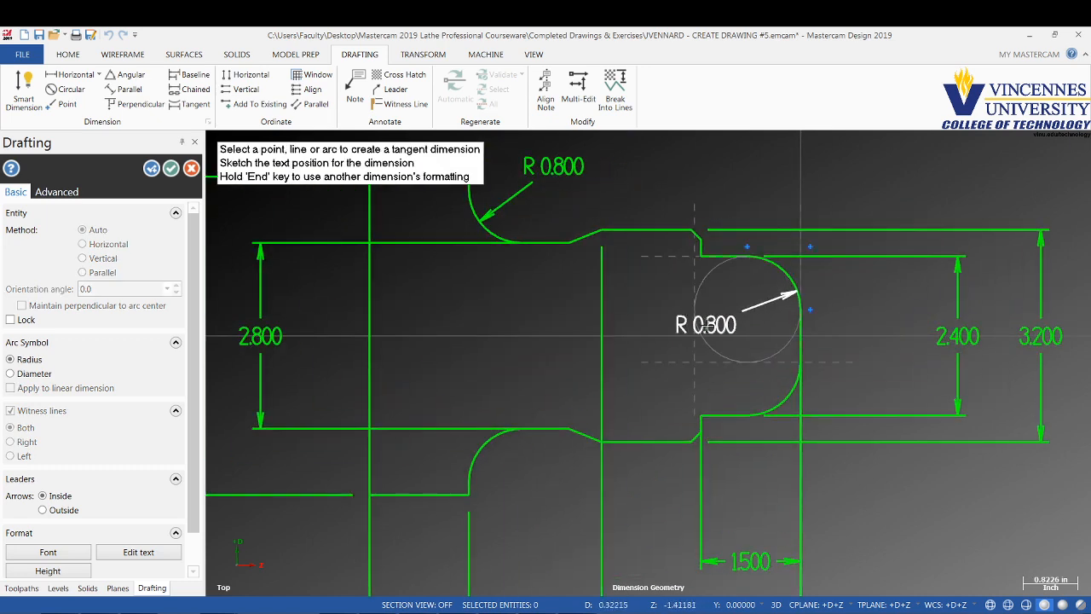
left_click(722, 341)
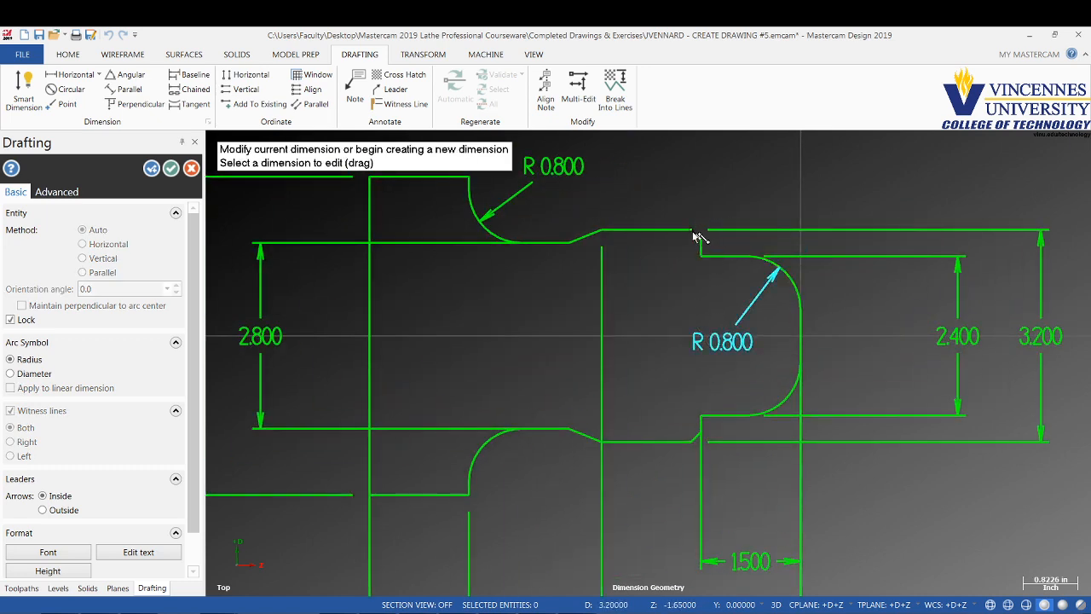
left_click(693, 231)
left_click(701, 245)
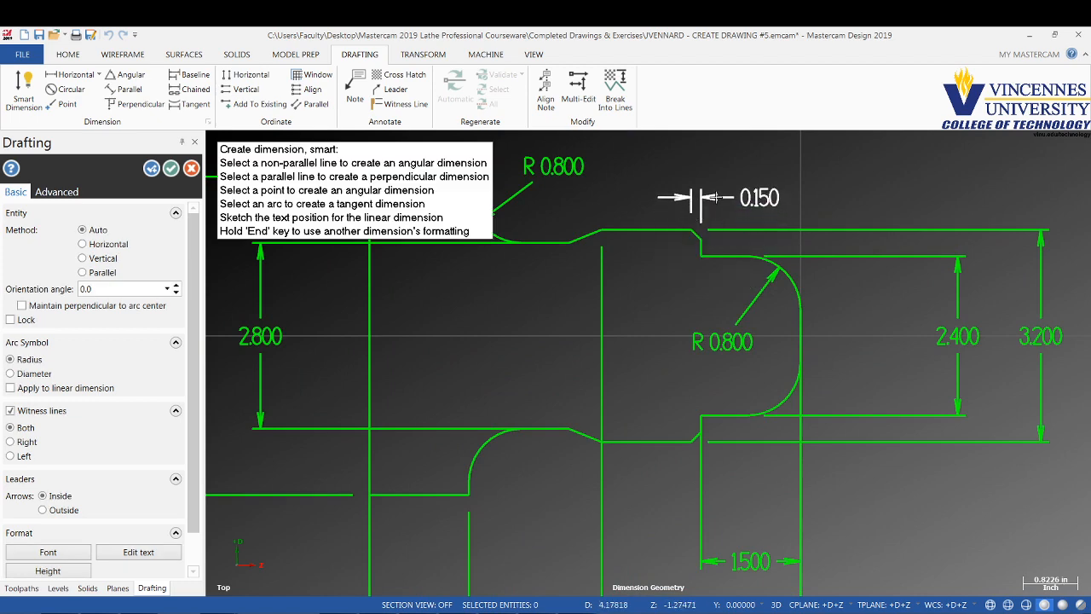
left_click(715, 197)
left_click(171, 167)
scroll(643, 367, "down", 1)
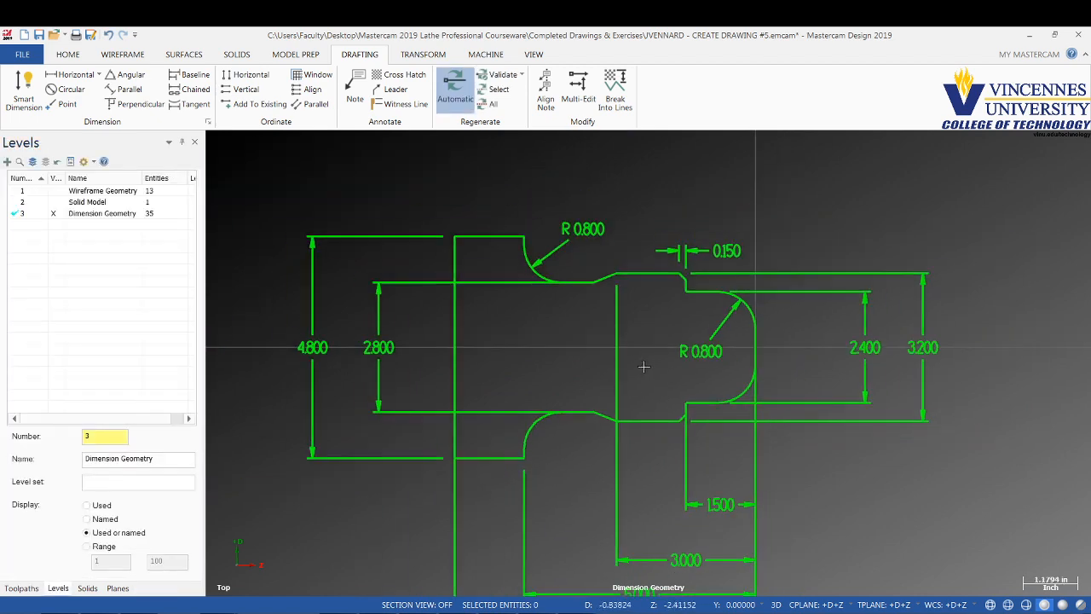
scroll(644, 367, "down", 2)
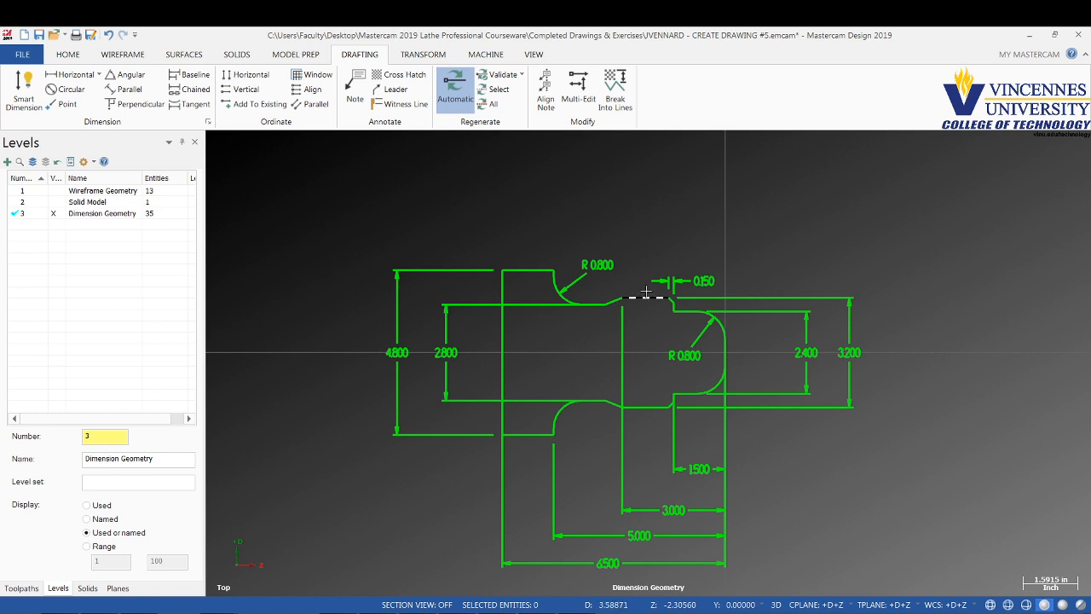
scroll(655, 331, "up", 3)
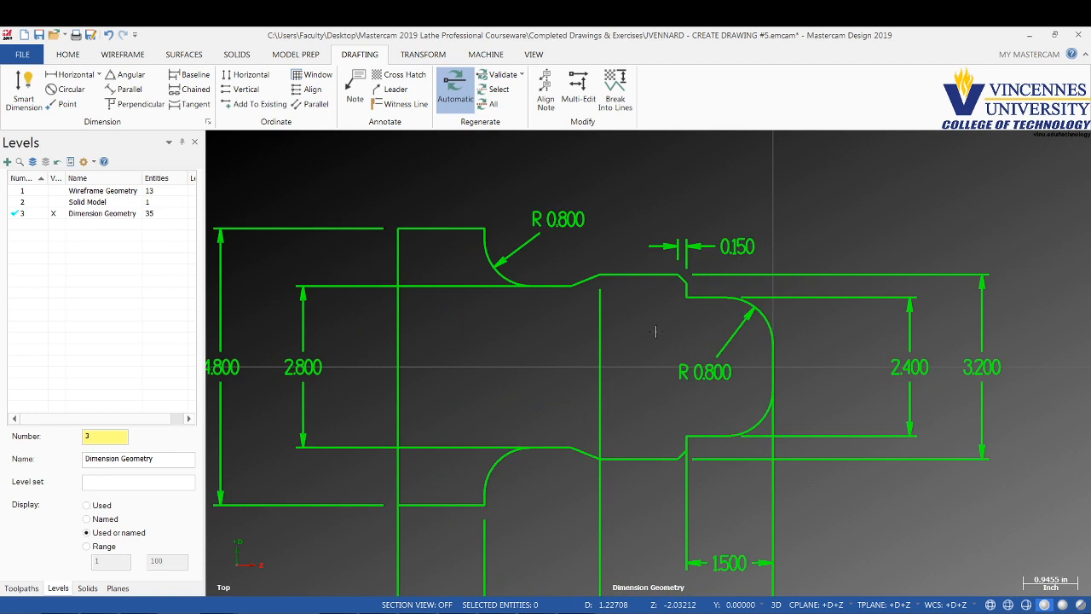
scroll(661, 329, "down", 2)
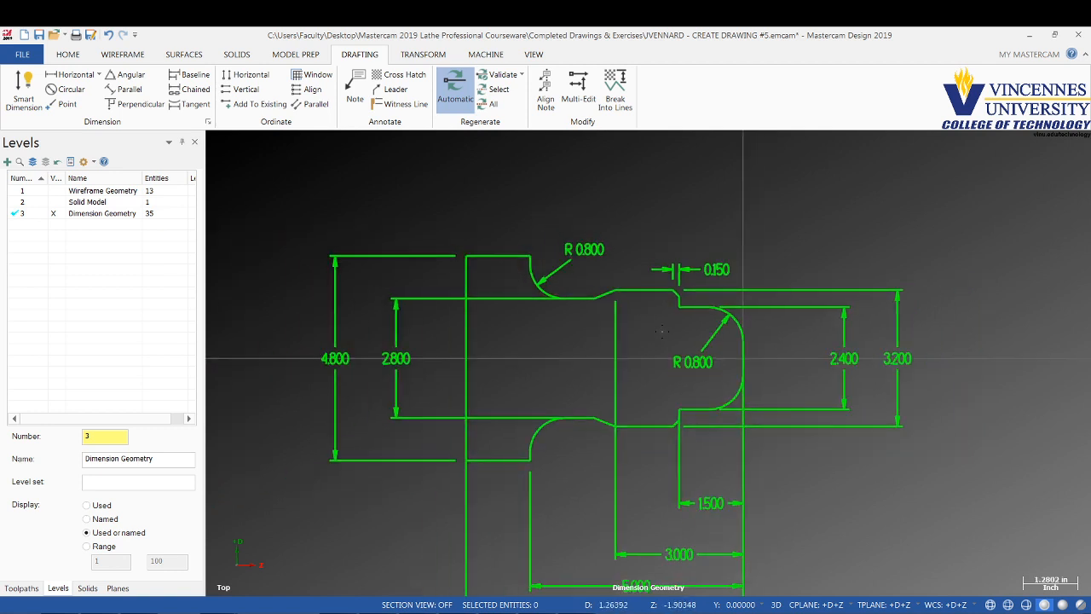
Step: Make Solid Model the main level and the only visible one, and view the part in isometric
left_click(53, 202)
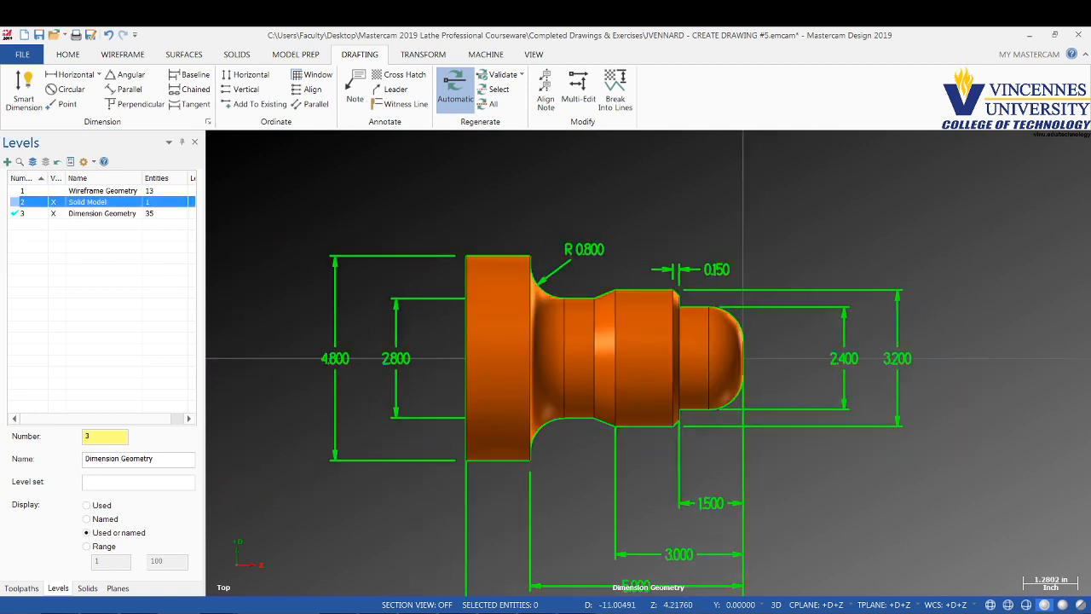
left_click(45, 207)
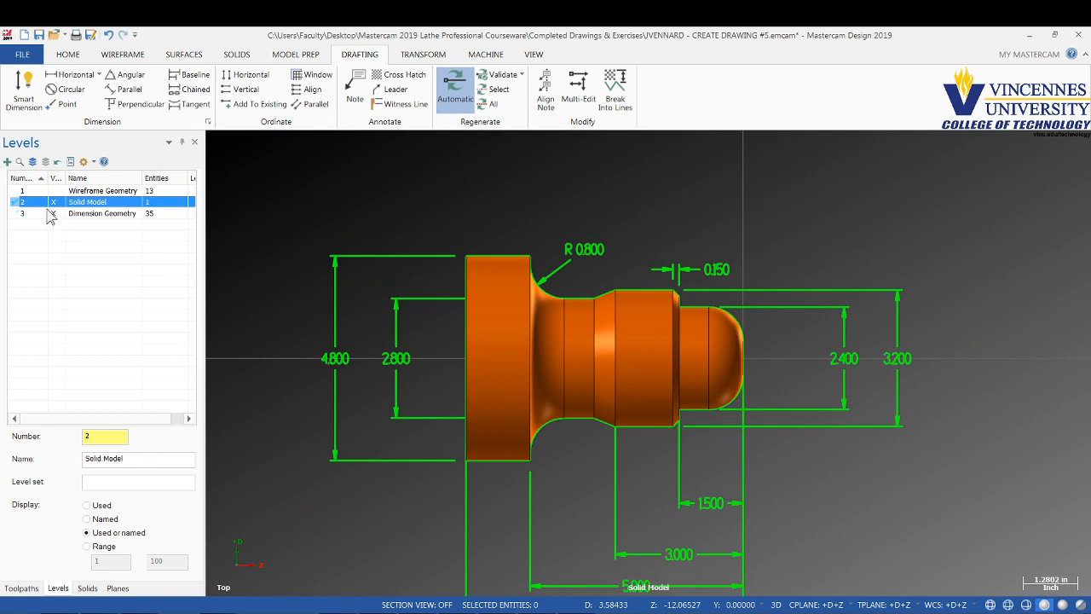
left_click(52, 213)
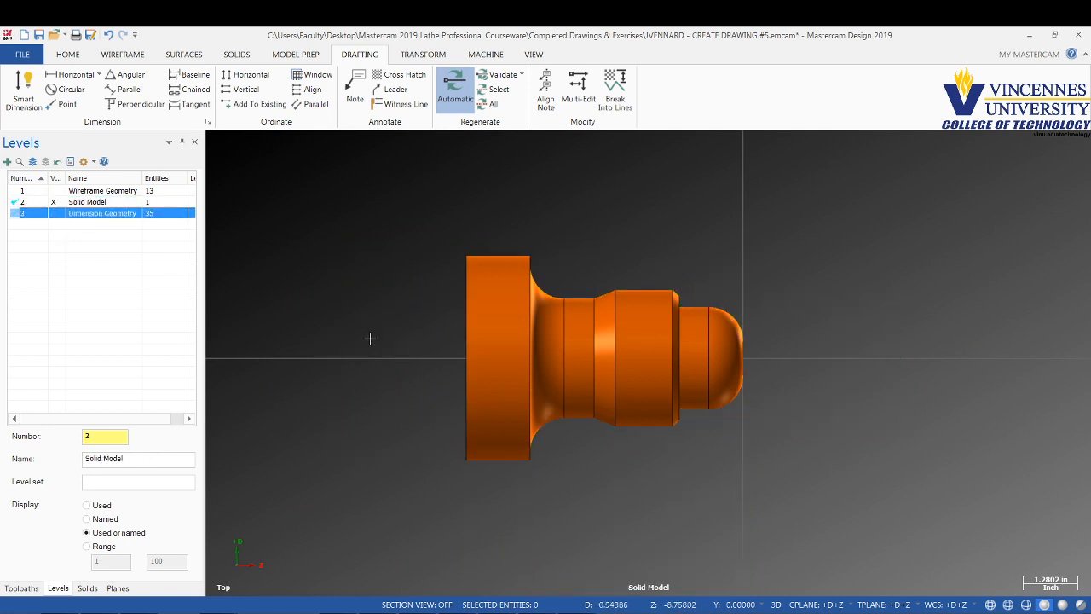
key("alt+7")
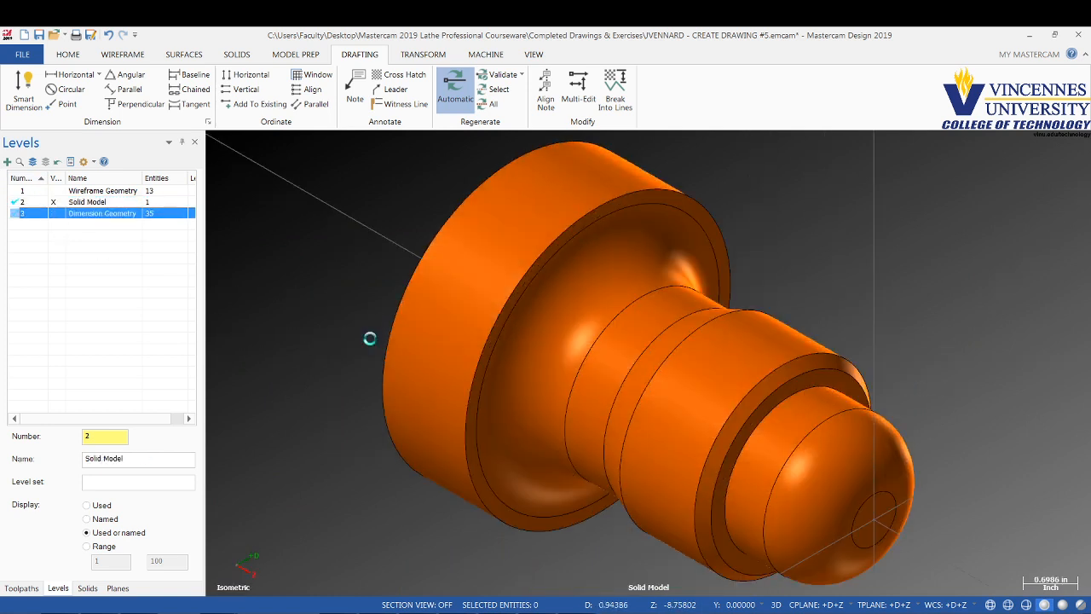
scroll(349, 390, "down", 2)
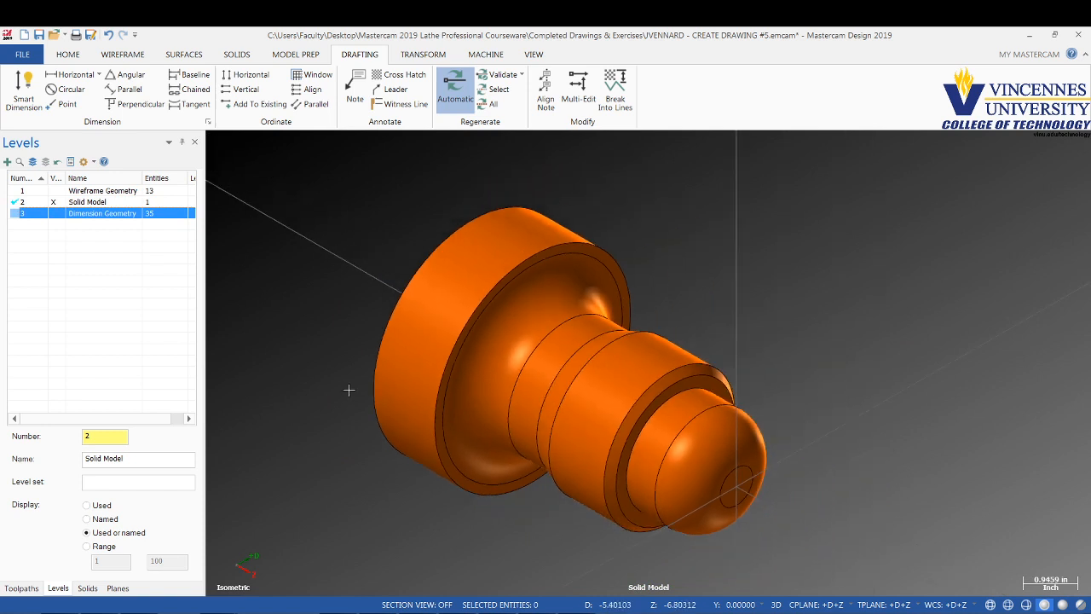